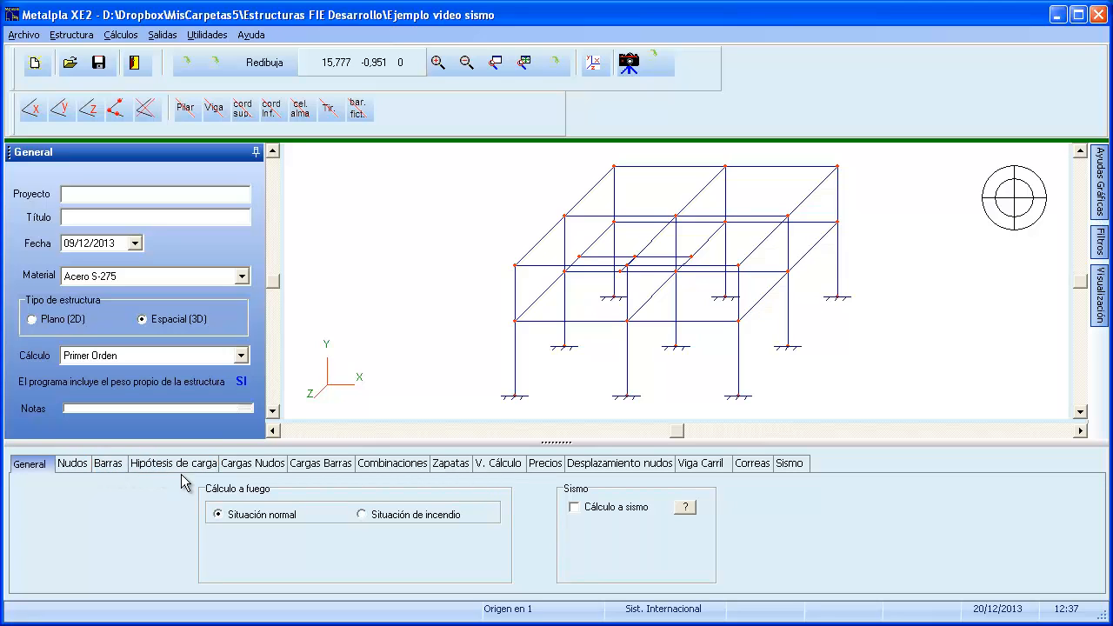
- Display the bar loads of hypothesis 1 on the structure and reduce their drawing scale
left_click(310, 463)
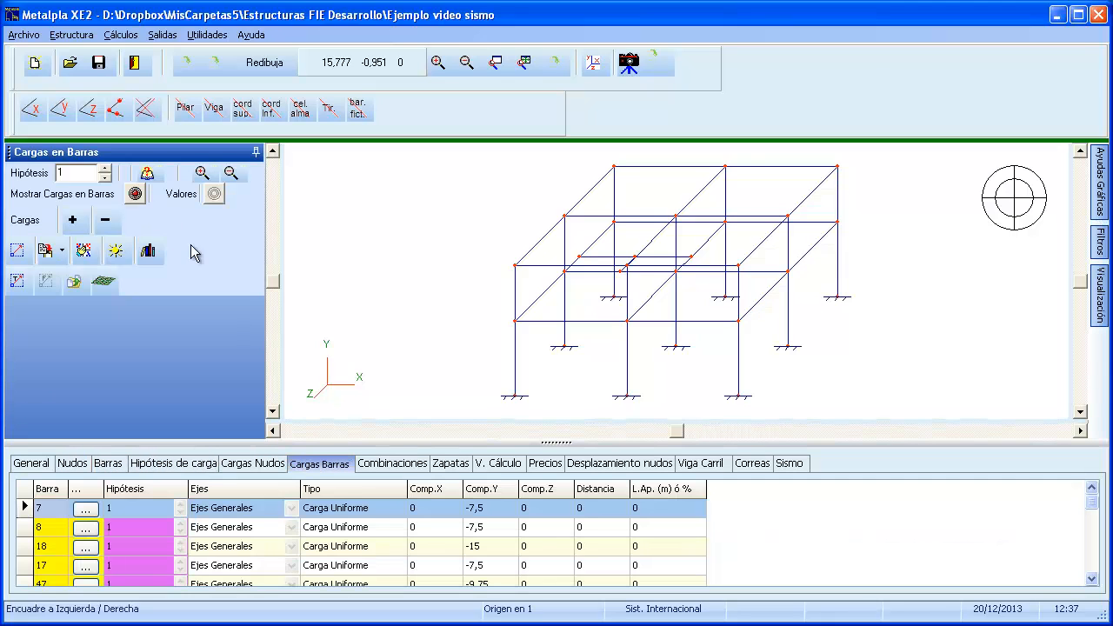
left_click(135, 194)
left_click(231, 173)
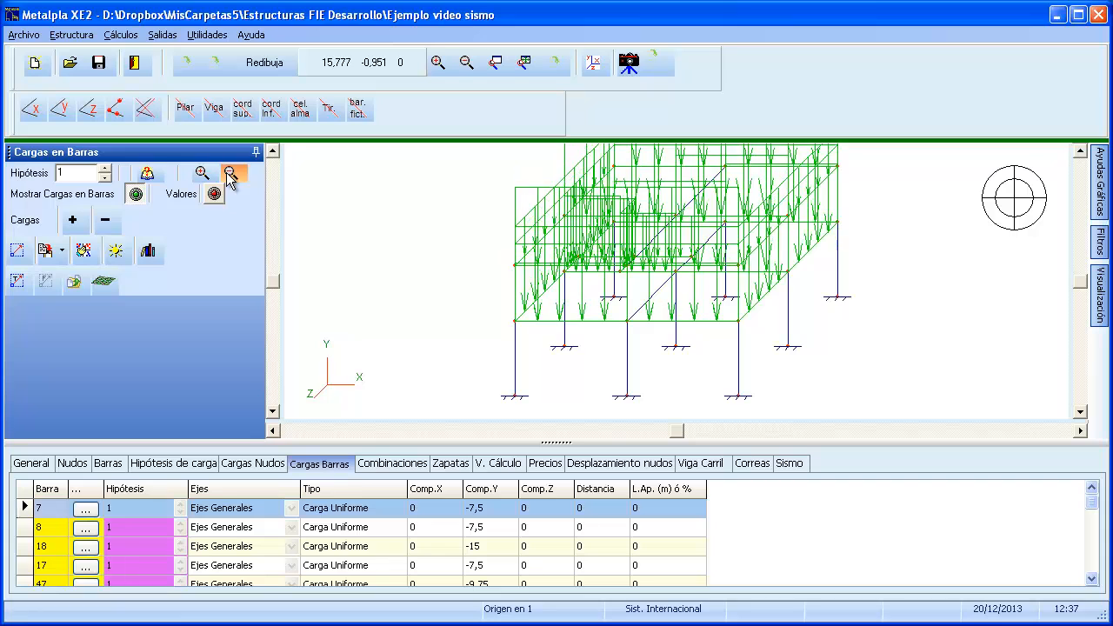
left_click(231, 173)
left_click(230, 173)
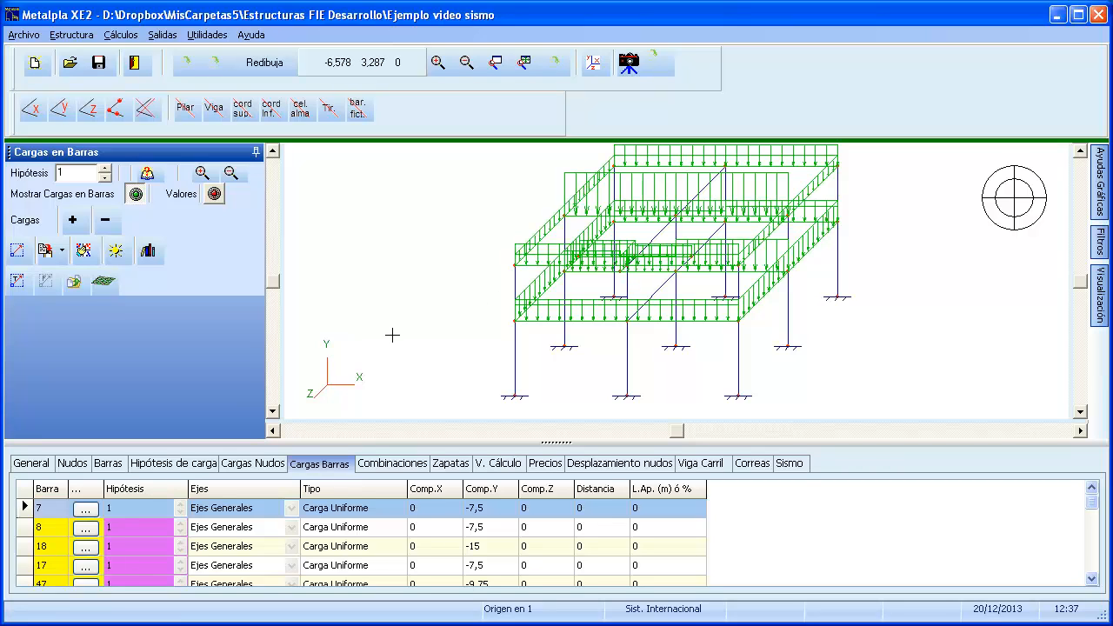
- Enable the seismic calculation for the structure and consult the requirements for applying the simplified method
left_click(28, 468)
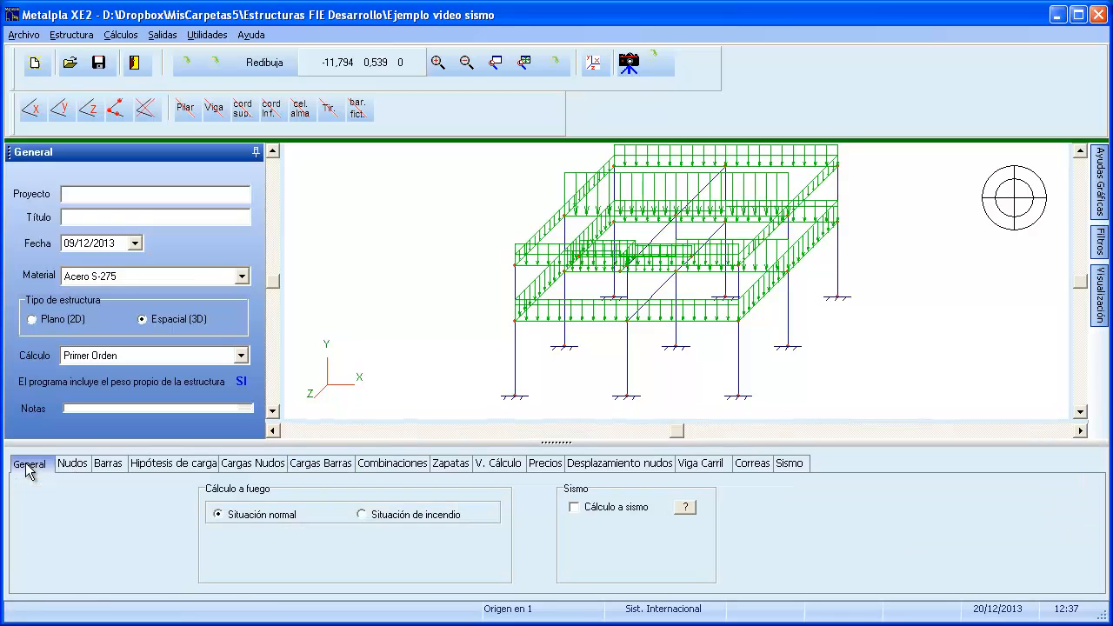
left_click(577, 509)
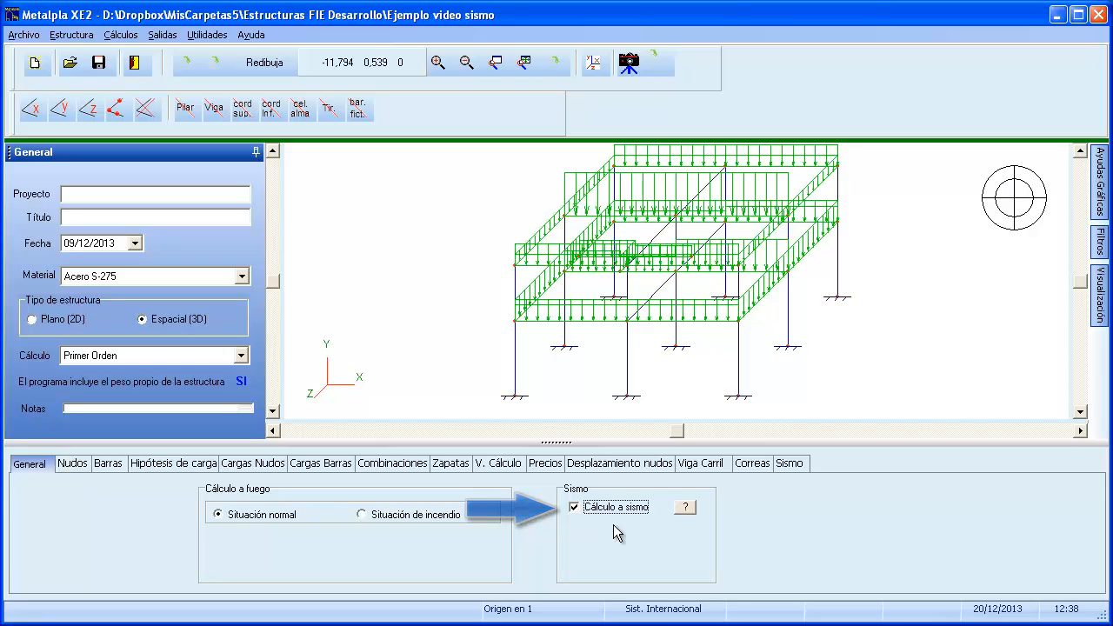
left_click(686, 510)
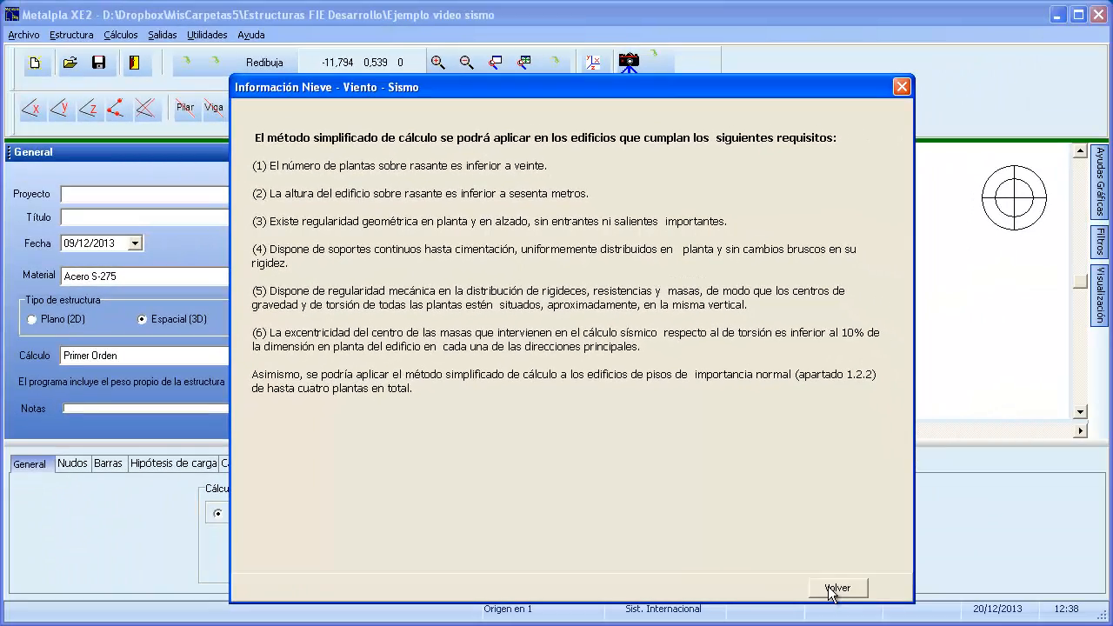
left_click(834, 589)
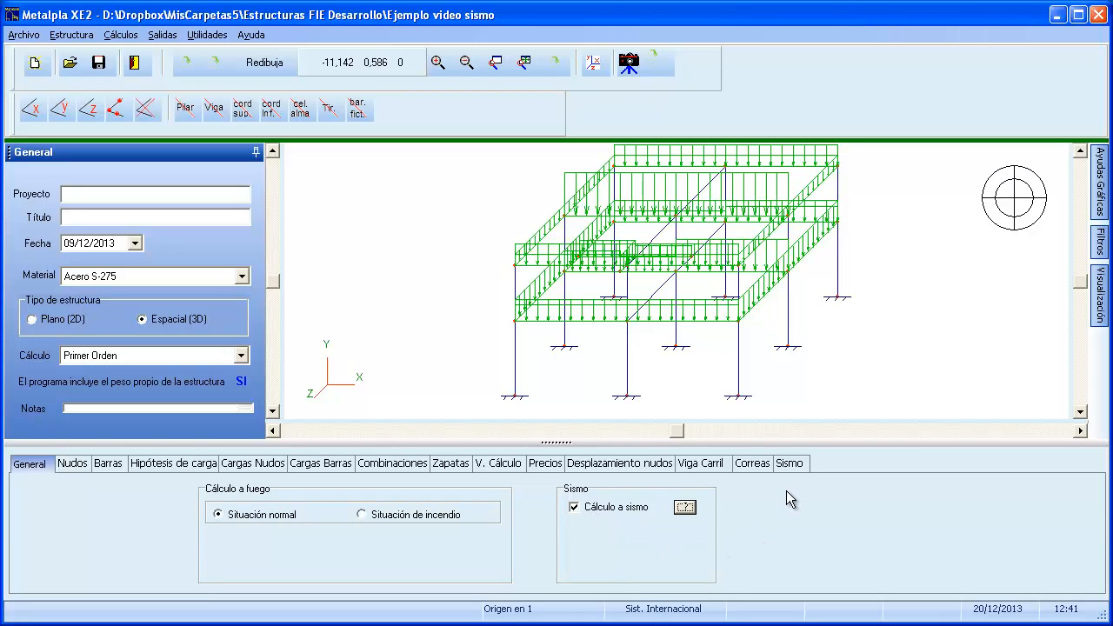
- Bring up the seismic data in an enlarged table and examine the basic acceleration and contribution coefficient K entries
left_click(789, 464)
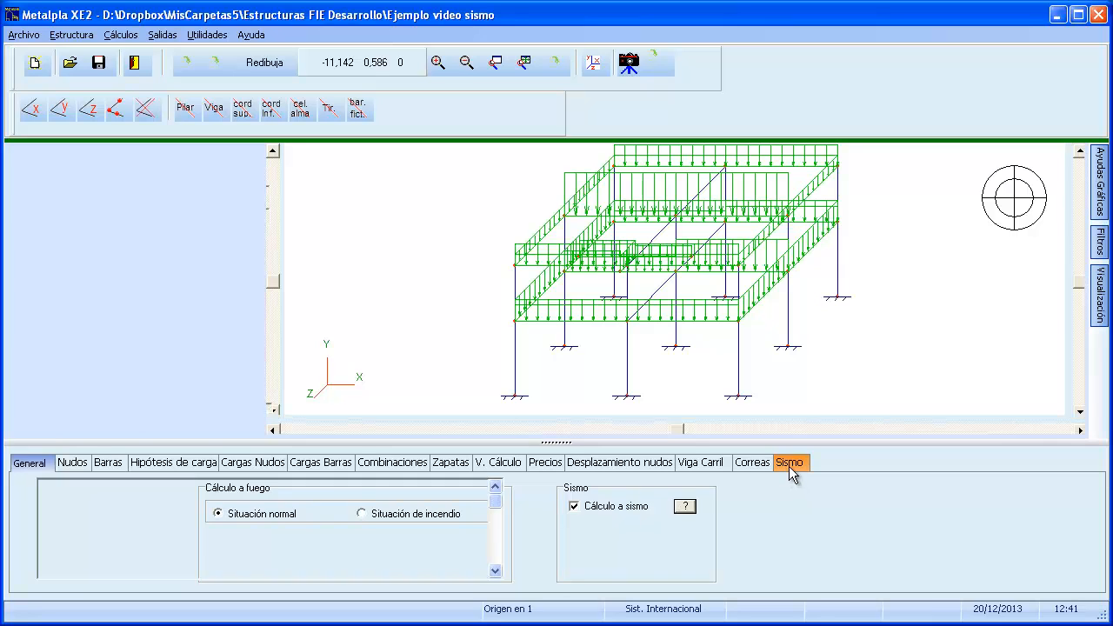
left_click_drag(351, 442, 369, 232)
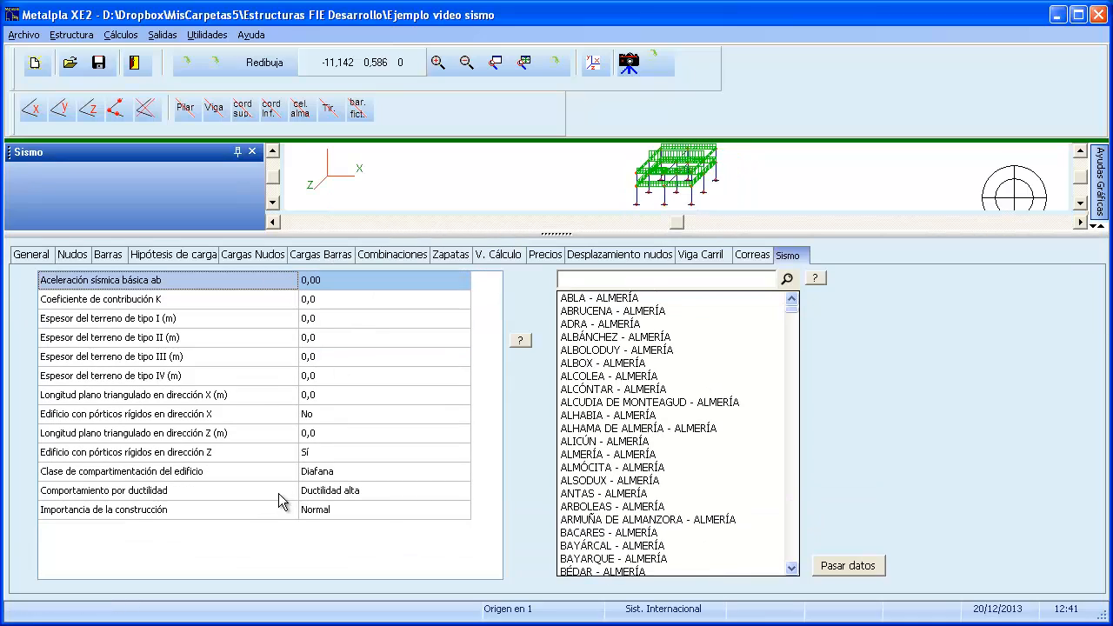
left_click(121, 301)
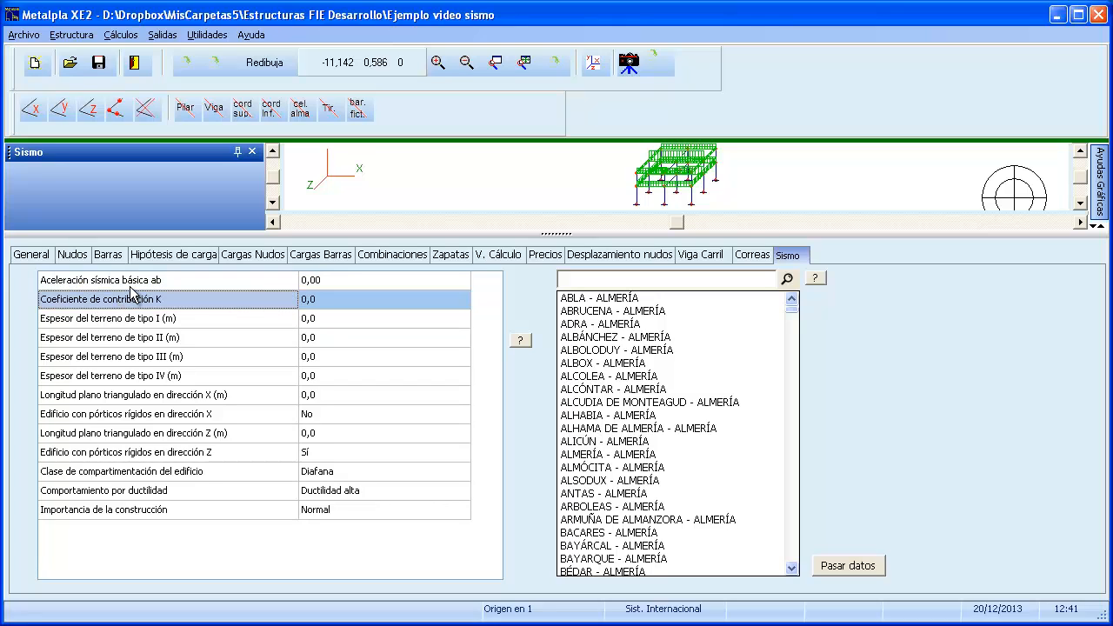
left_click(330, 285)
left_click(326, 299)
left_click(335, 280)
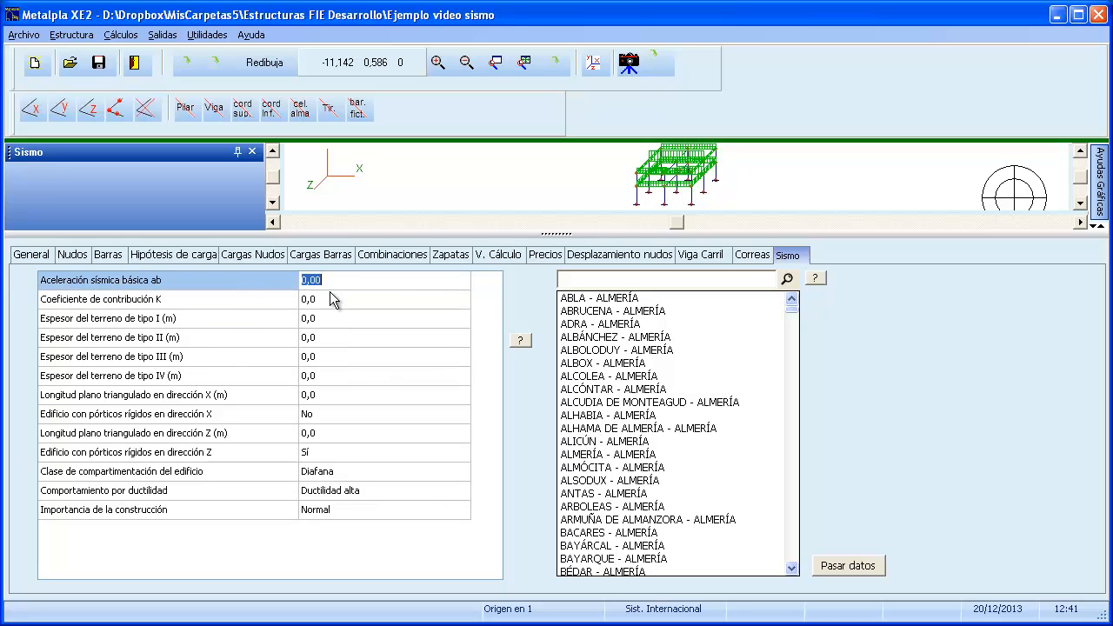
left_click(322, 295)
left_click(329, 282)
- Search the municipalities for "arcos" and transfer the seismic data of ARCOS DE LA FRONTERA - CÁDIZ to the table
left_click(600, 278)
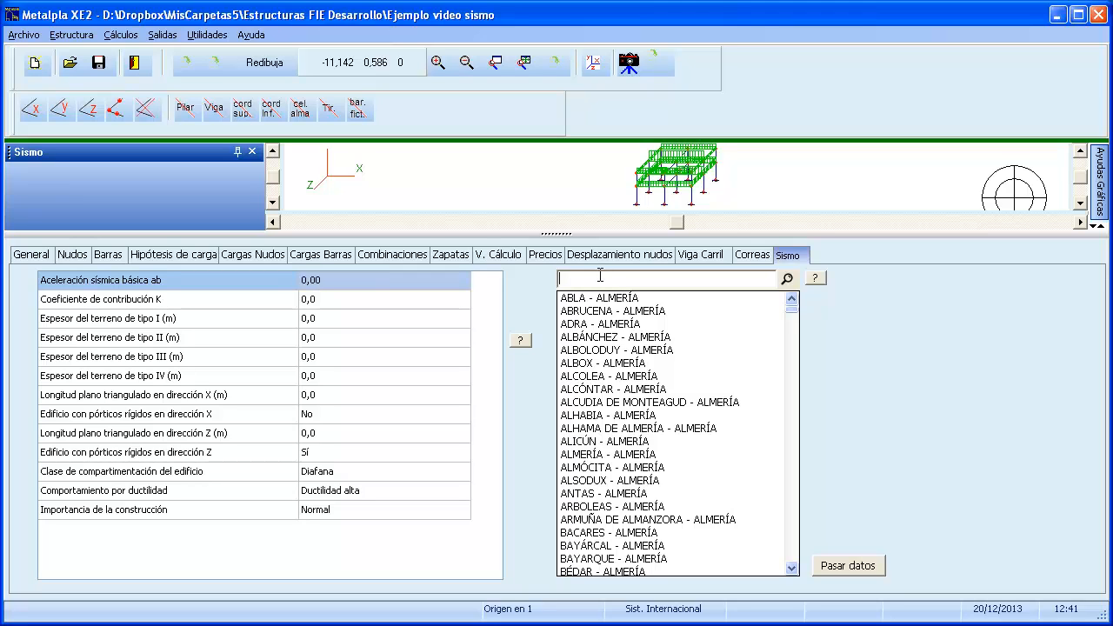
type("arco")
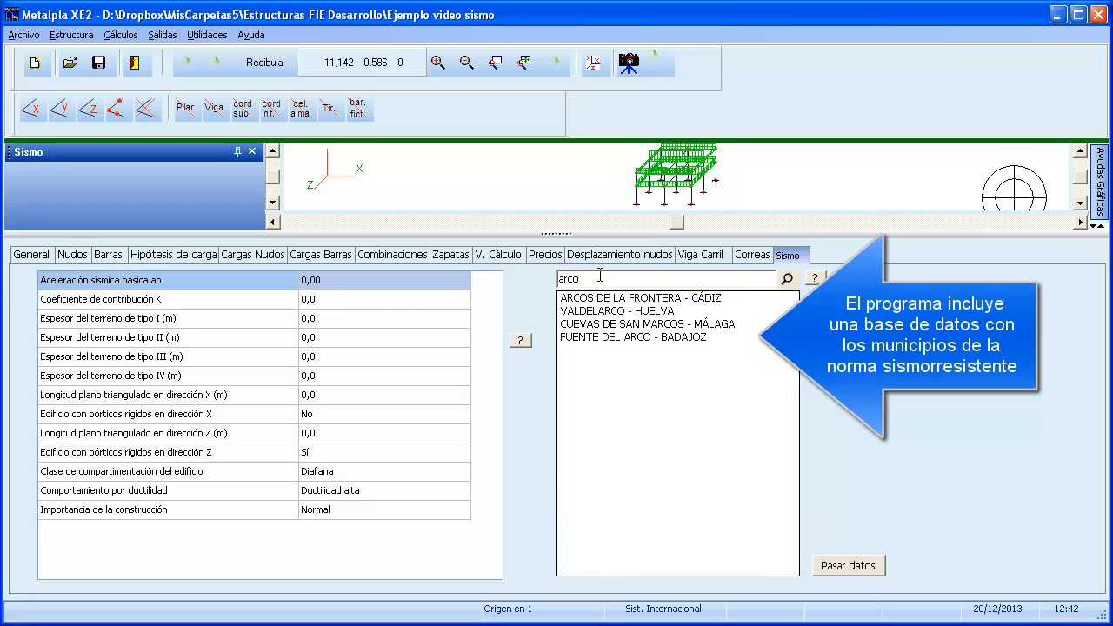
type("s")
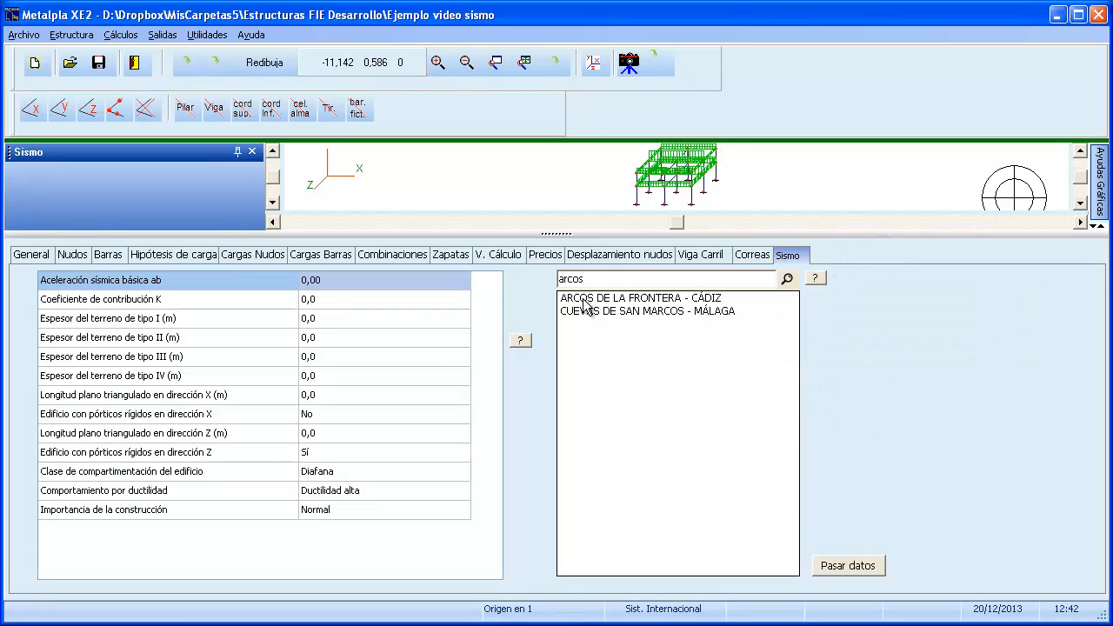
left_click(588, 300)
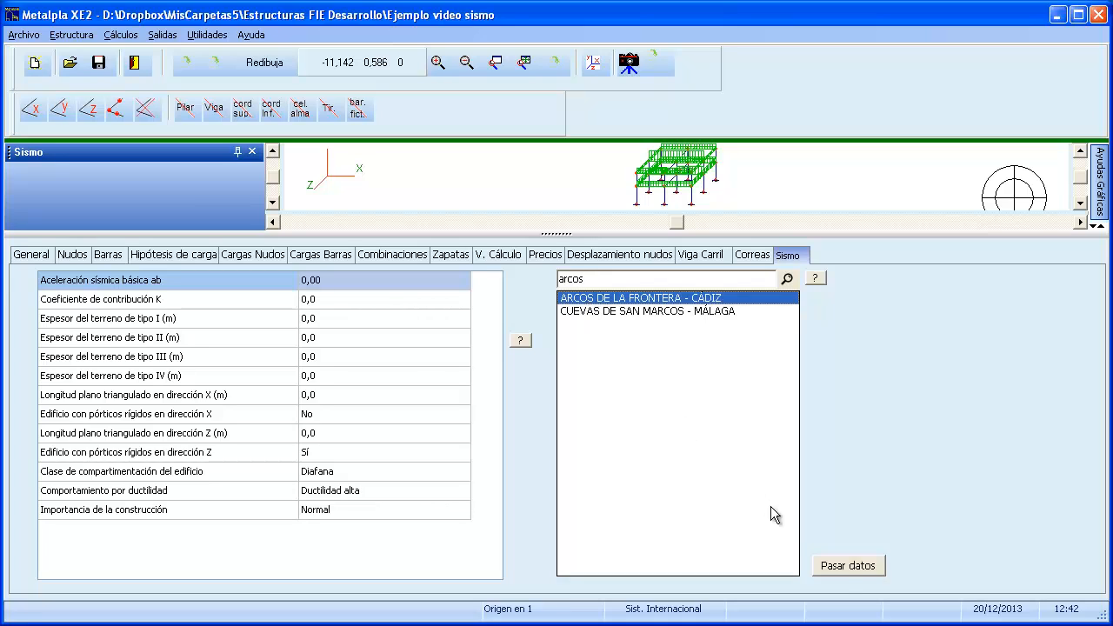
left_click(843, 566)
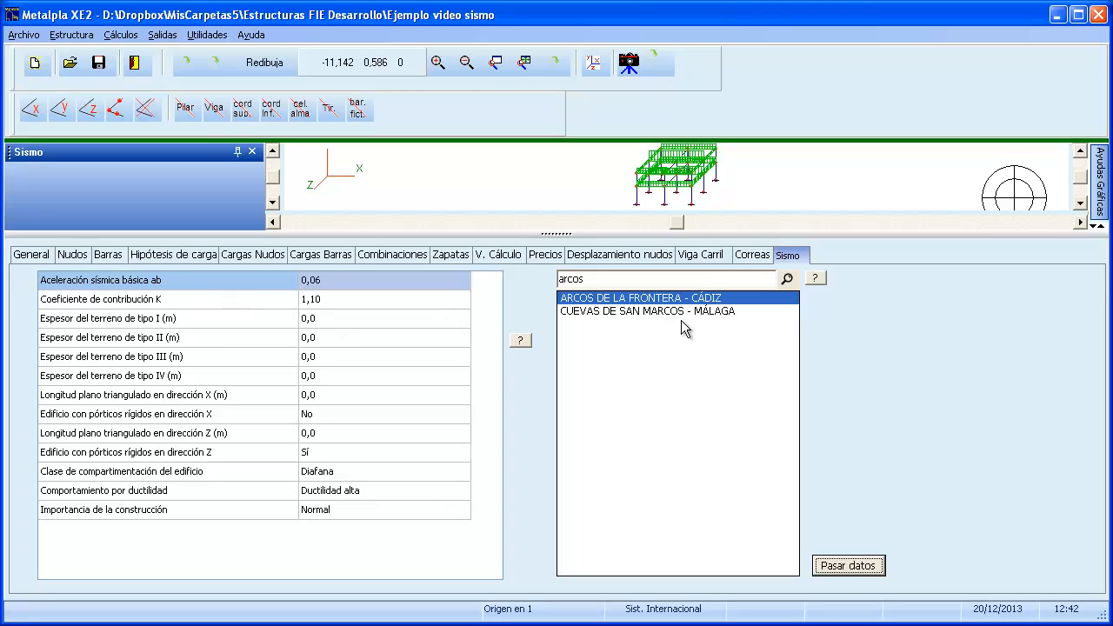
- Consult the seismic map of Spain and the reference descriptions of terrain types I to IV
left_click(815, 278)
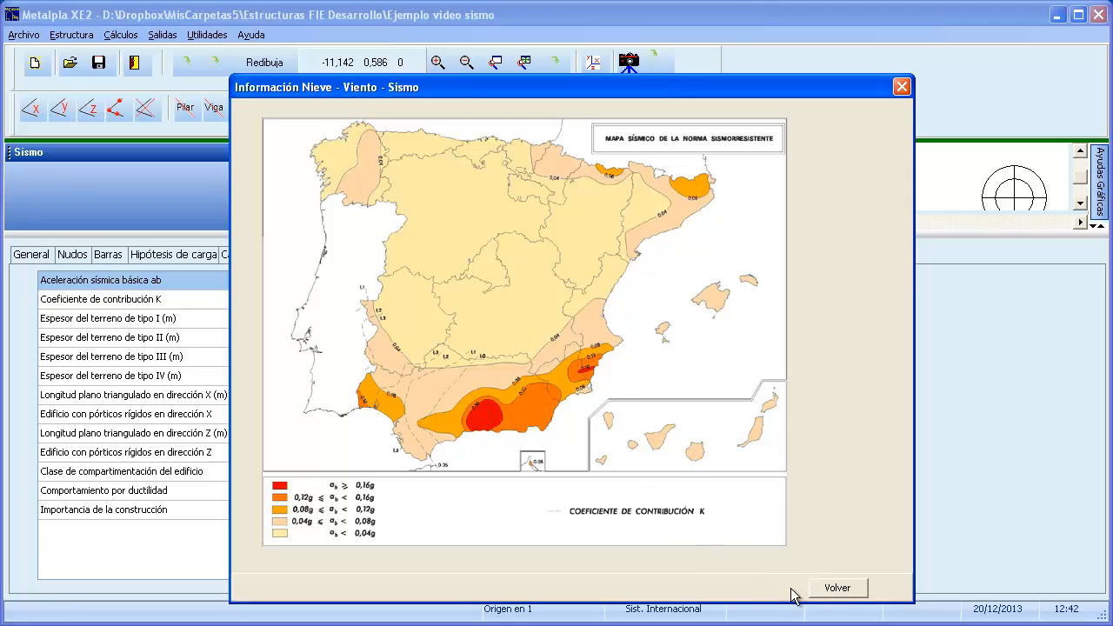
left_click(836, 589)
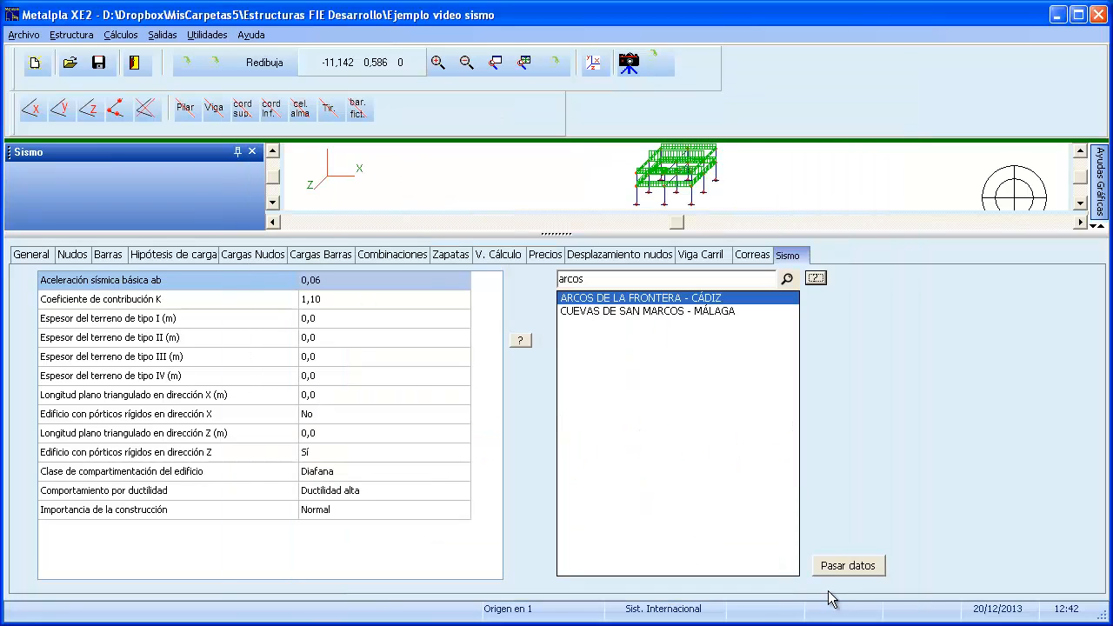
left_click(278, 322)
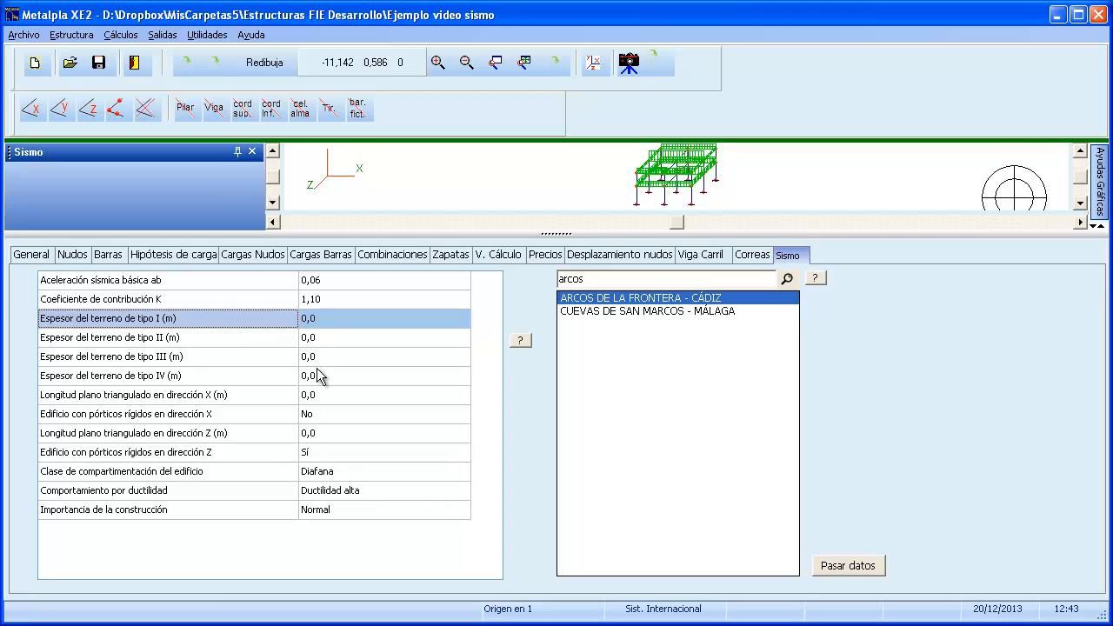
left_click(520, 341)
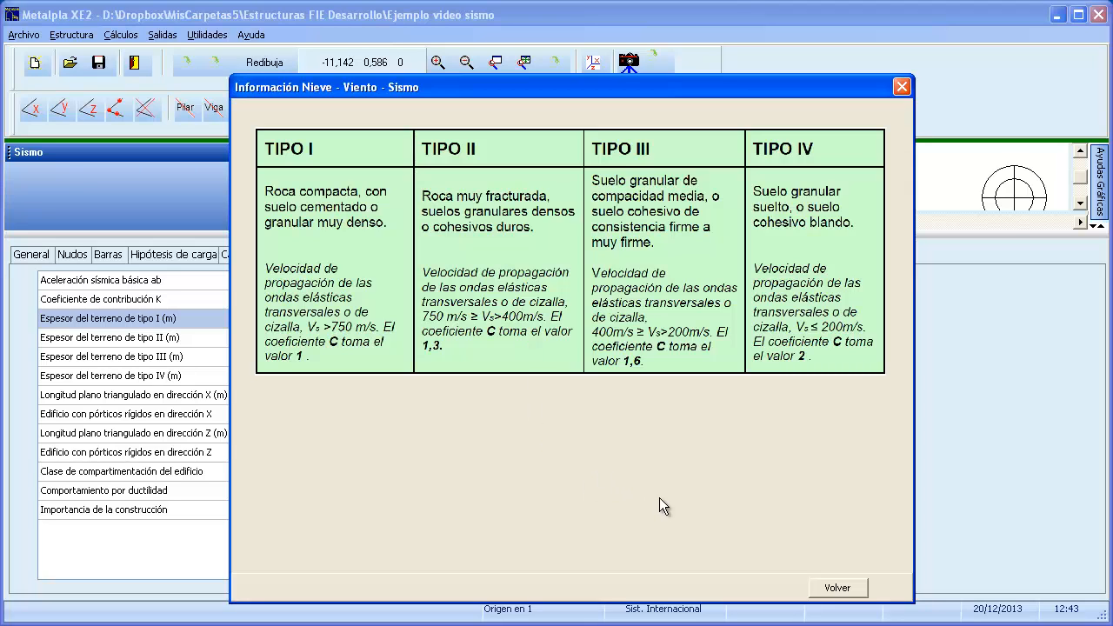
left_click(821, 591)
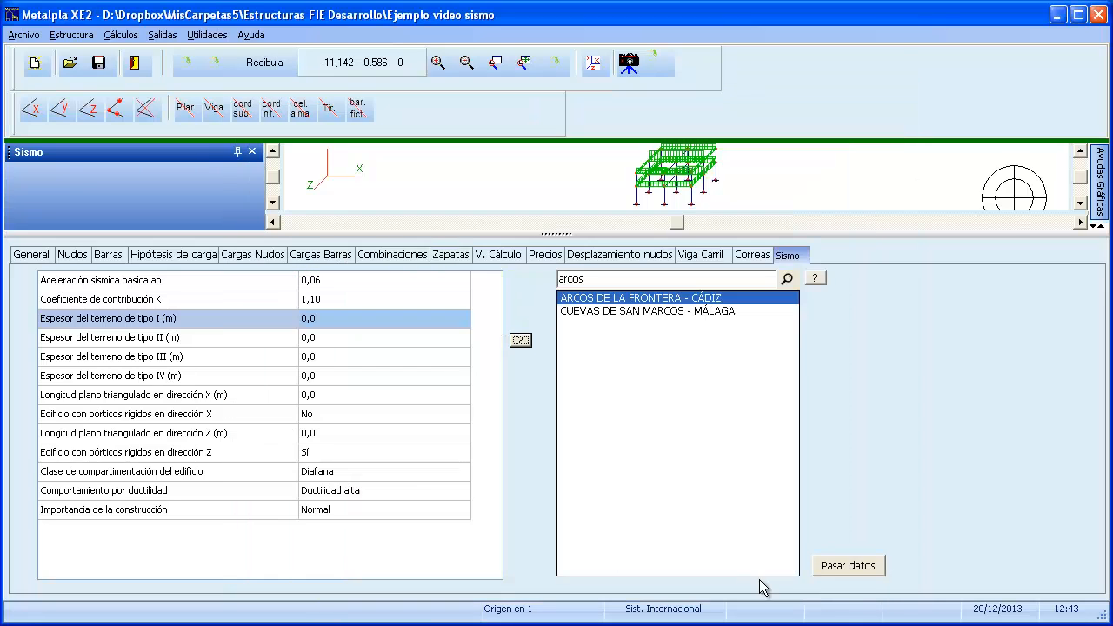
- Set the terrain thickness to 15 m for type I and 15 m for type II
left_click(329, 318)
type("15")
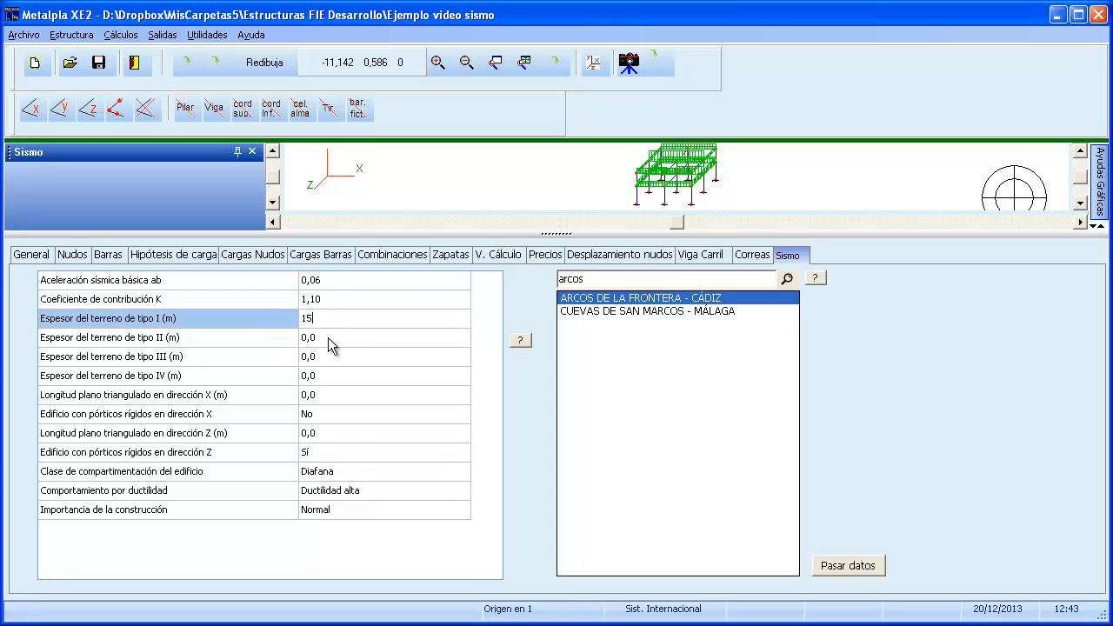
left_click(328, 337)
type("0,015")
key("Return")
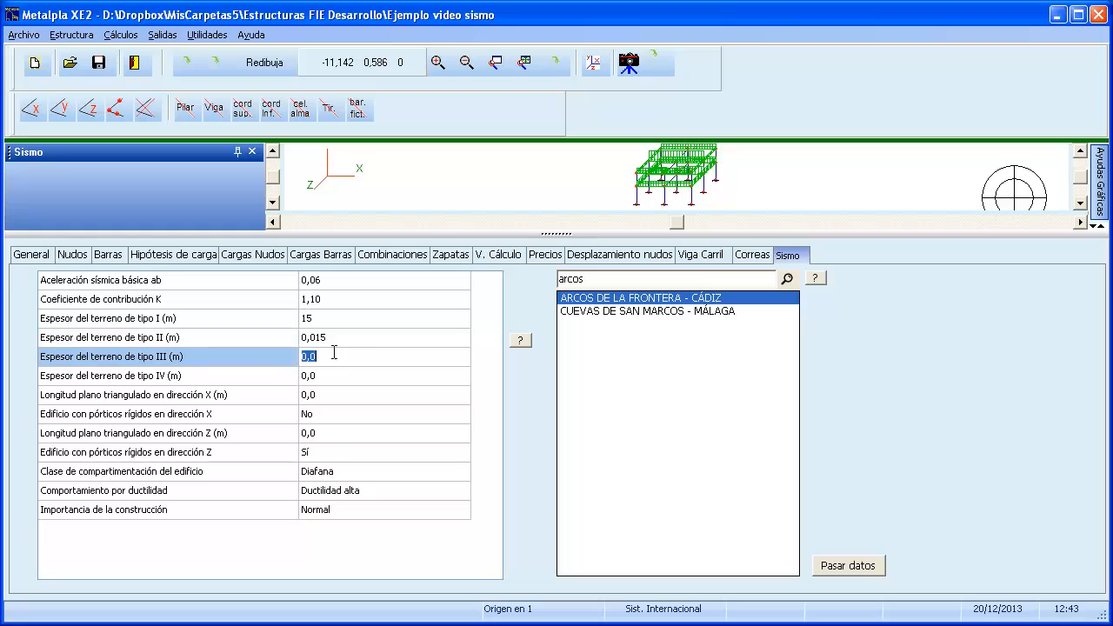
left_click(345, 342)
type("15")
left_click(335, 355)
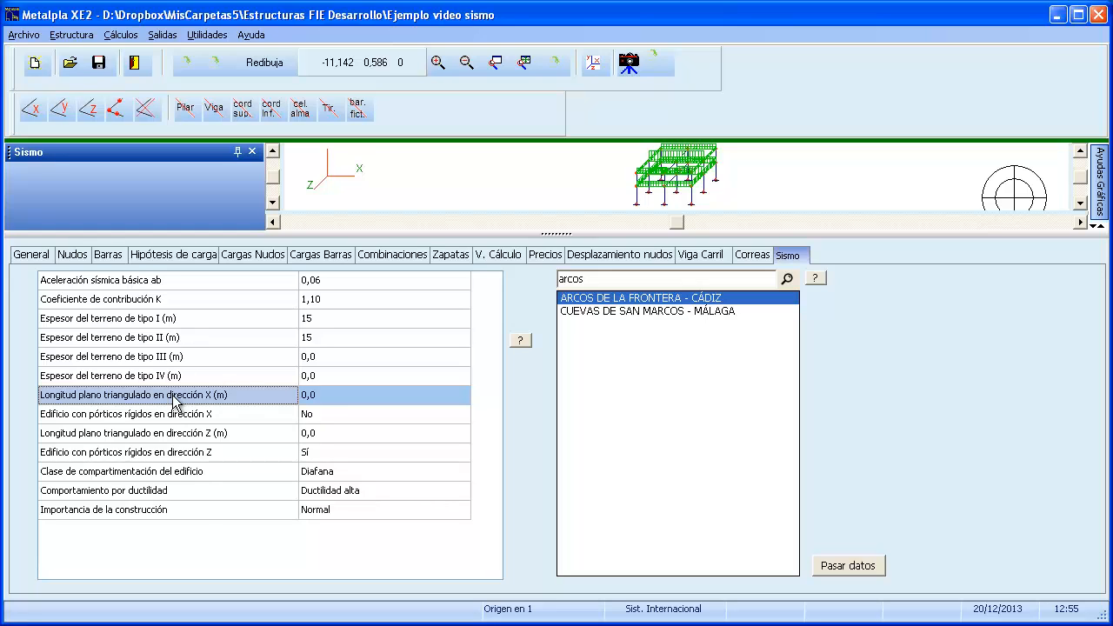
- Examine the triangulated plane length and the rigid frame options for the X direction
left_click(322, 398)
left_click(322, 396)
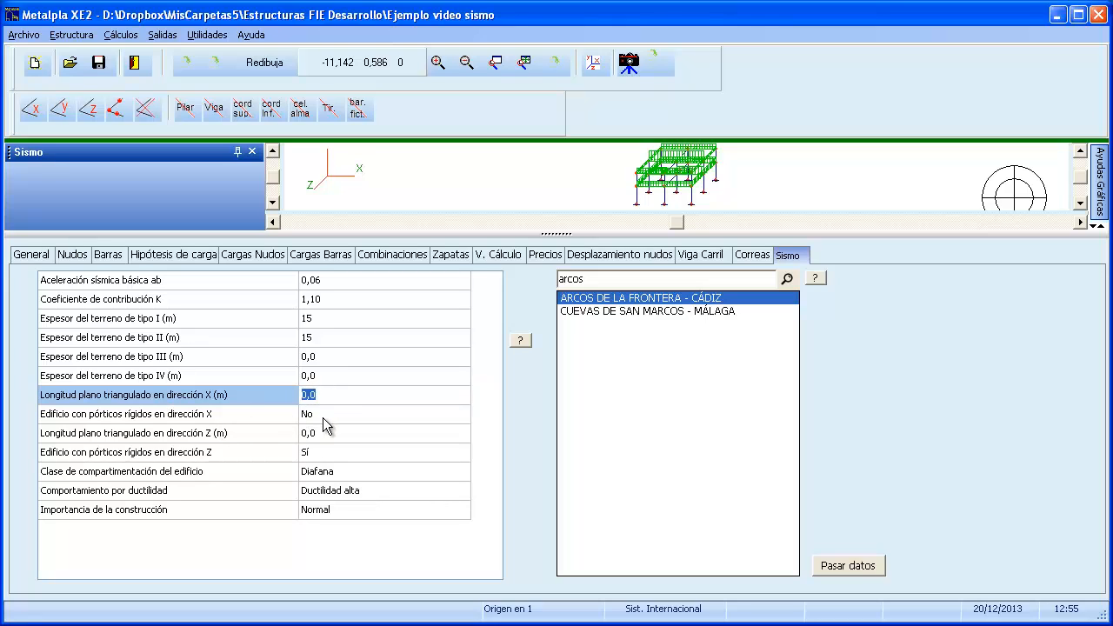
left_click(323, 415)
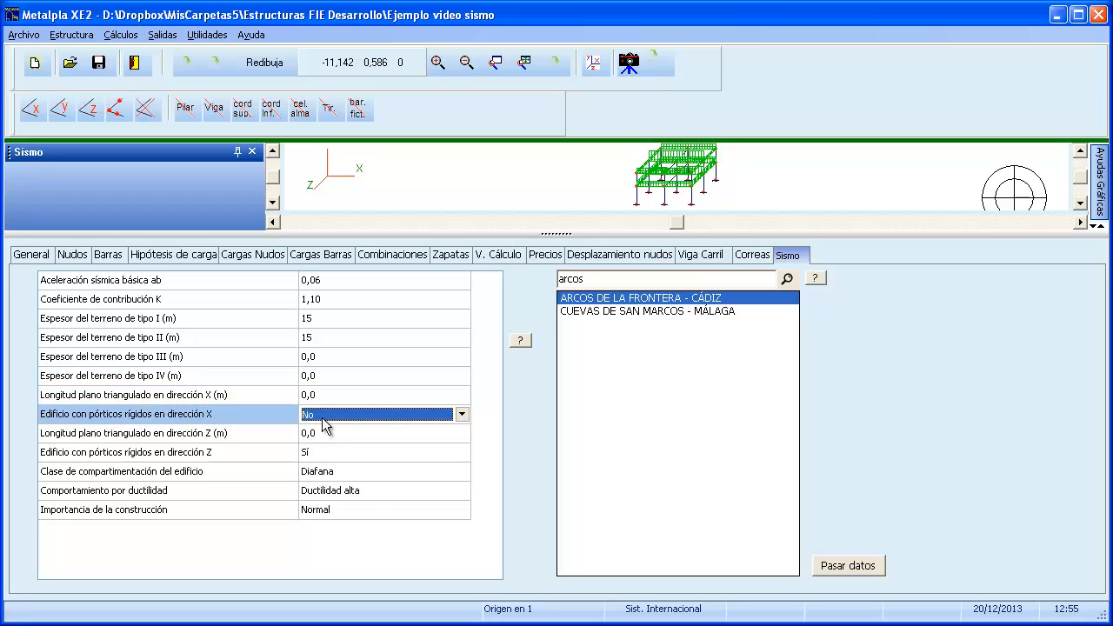
left_click(462, 416)
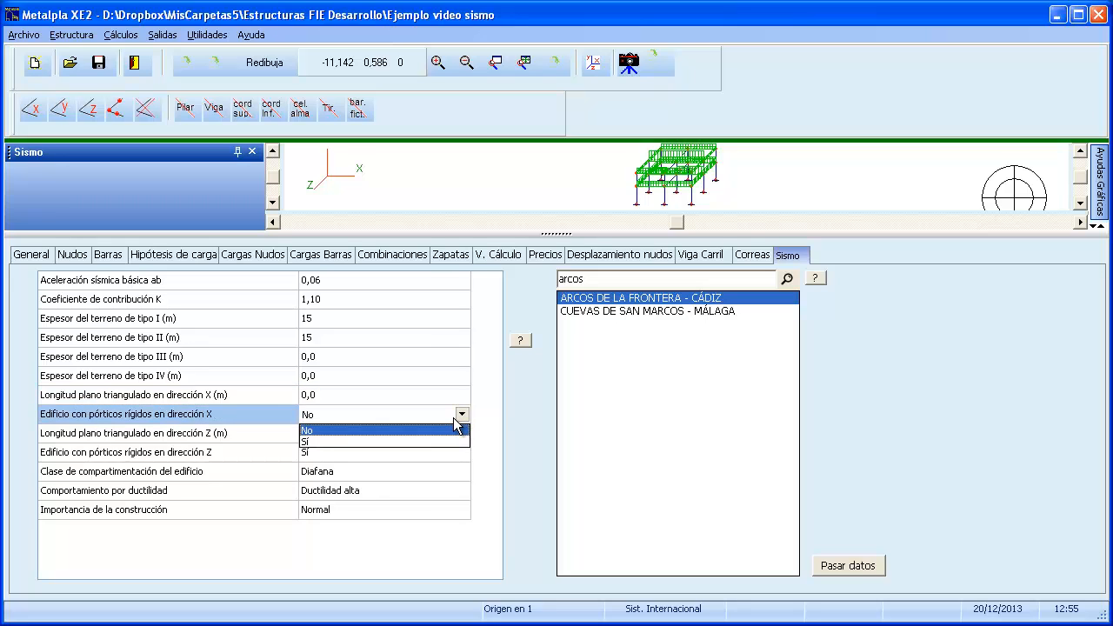
left_click(196, 443)
- Examine the triangulated plane length and the rigid frame options for the Z direction
left_click(172, 438)
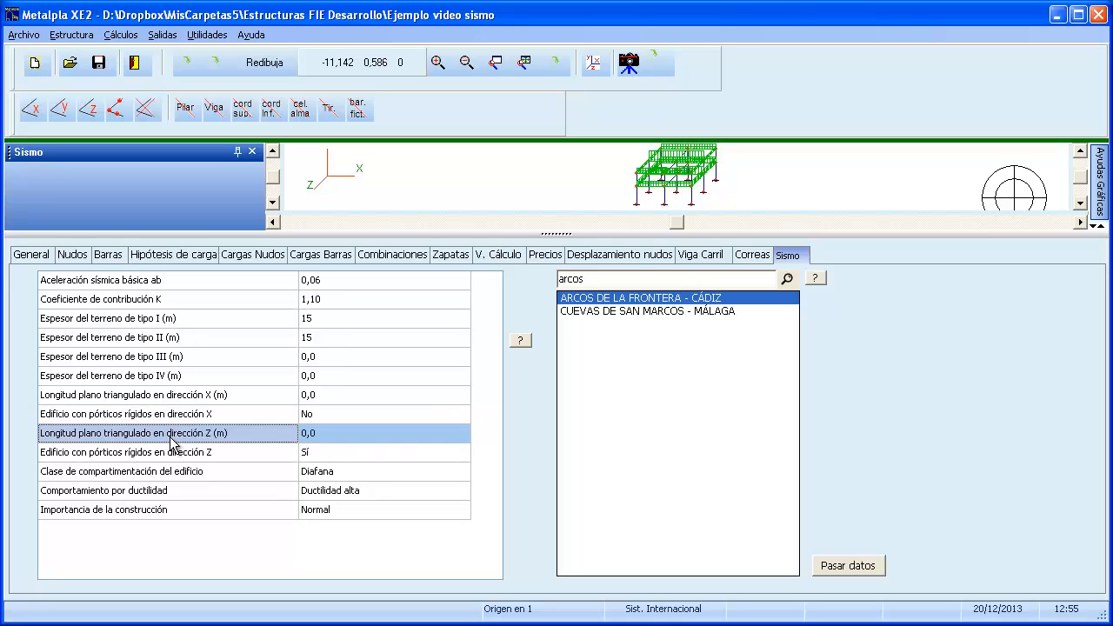
left_click(328, 433)
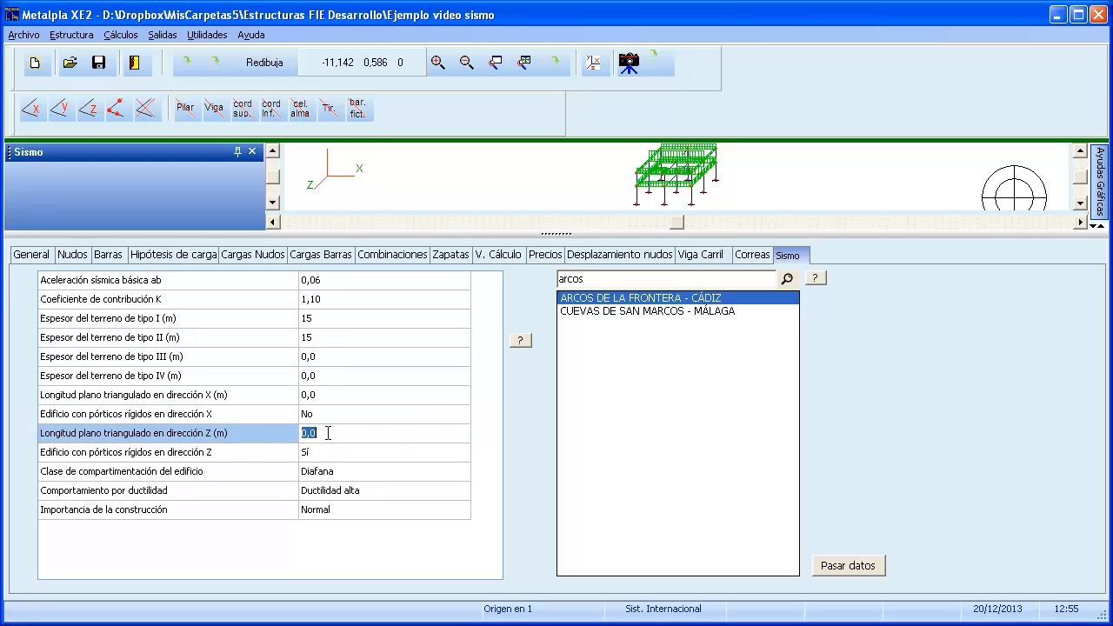
left_click(291, 452)
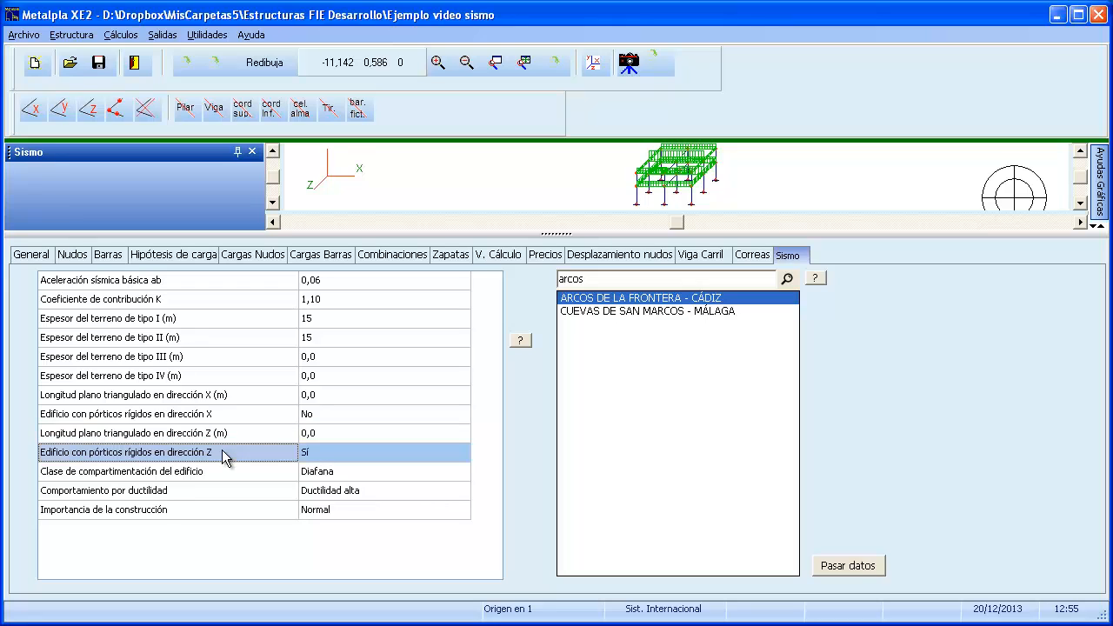
left_click(318, 454)
left_click(420, 460)
left_click(460, 453)
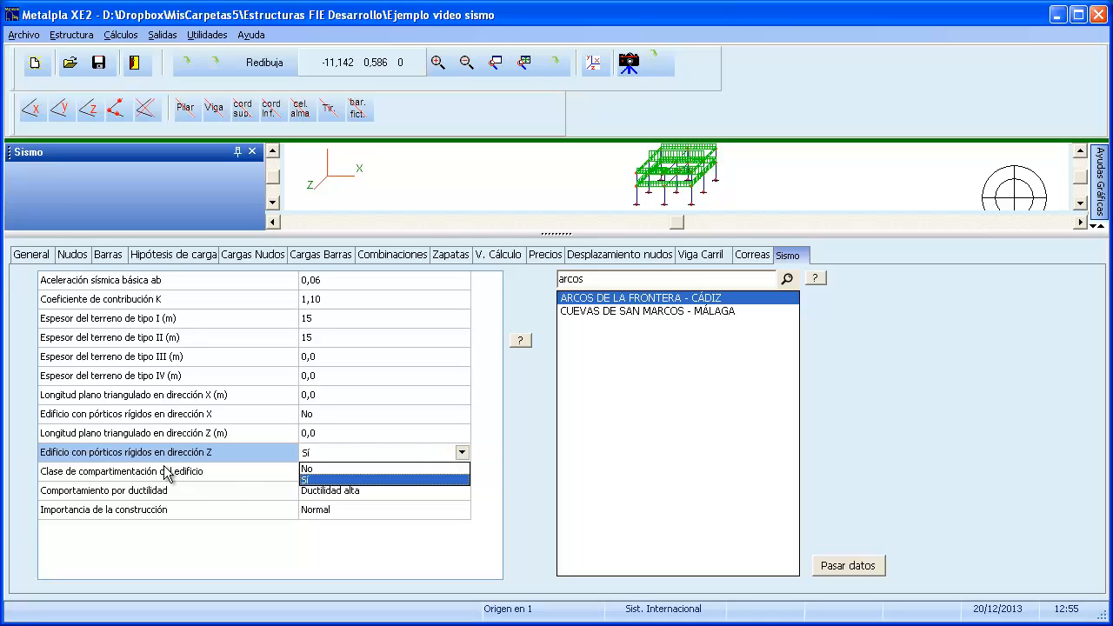
left_click(163, 467)
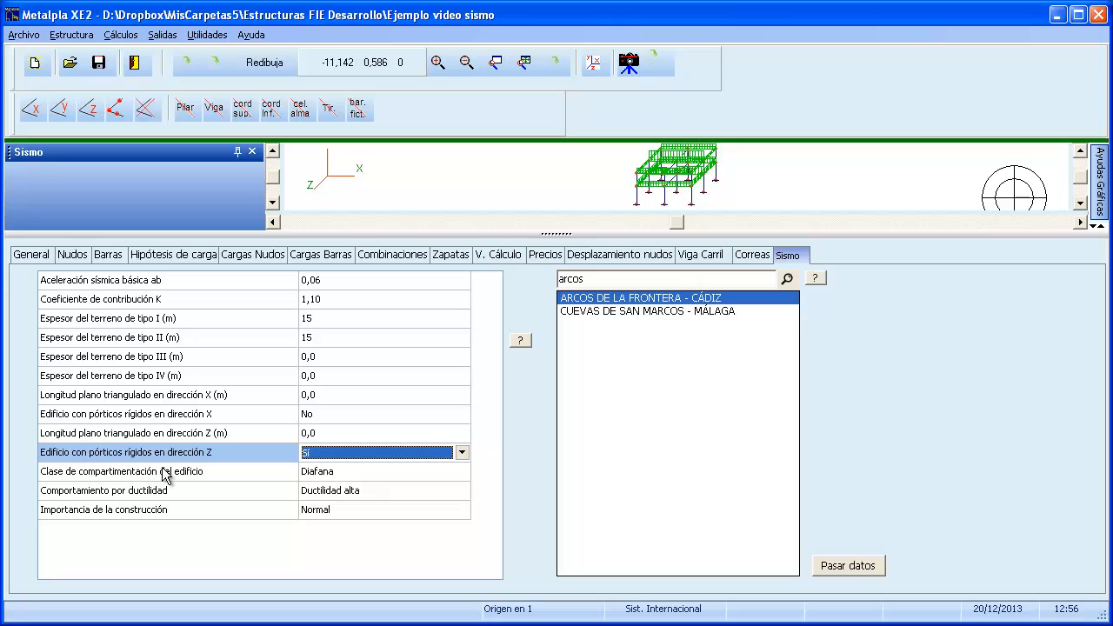
- Review the available options for the building's compartmentation class
left_click(163, 472)
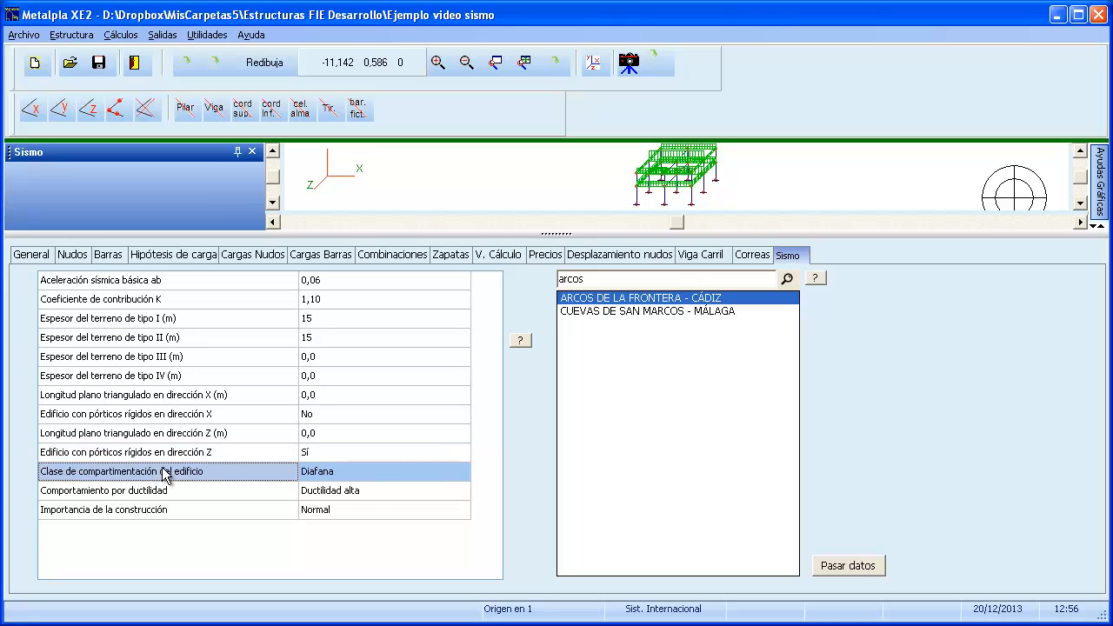
left_click(462, 472)
left_click(460, 472)
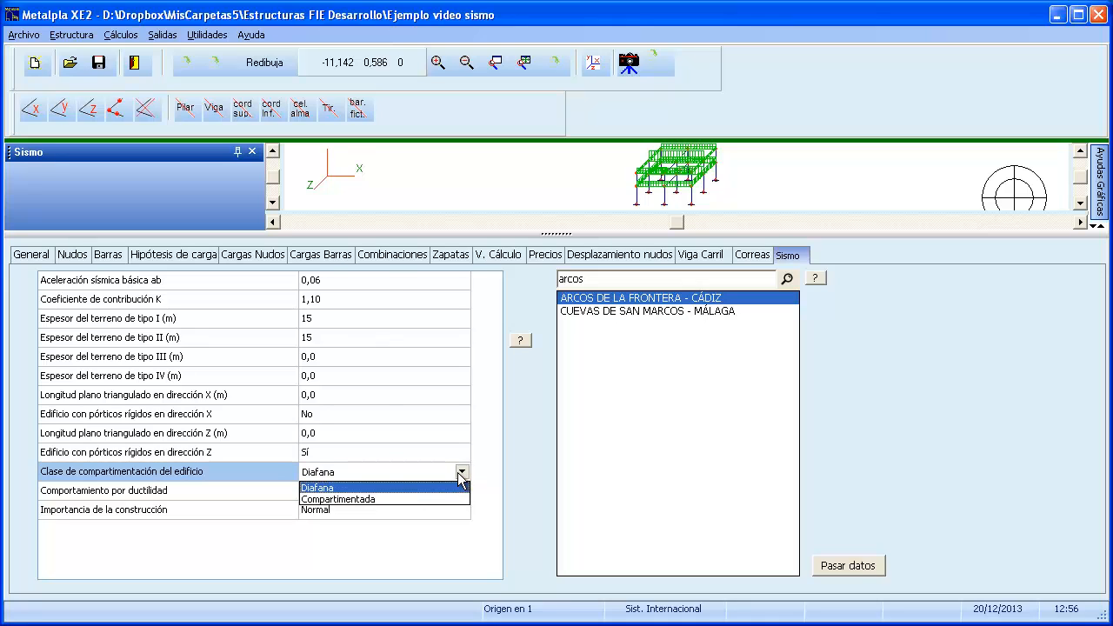
left_click(239, 486)
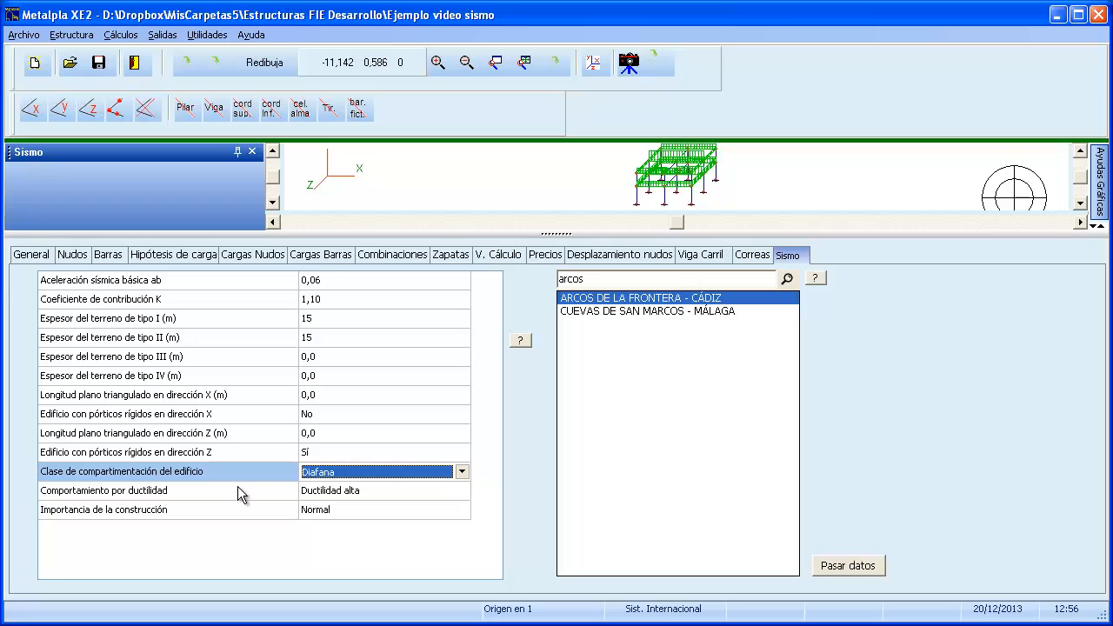
- Review the available options for the building's ductility behaviour
left_click(237, 486)
left_click(376, 490)
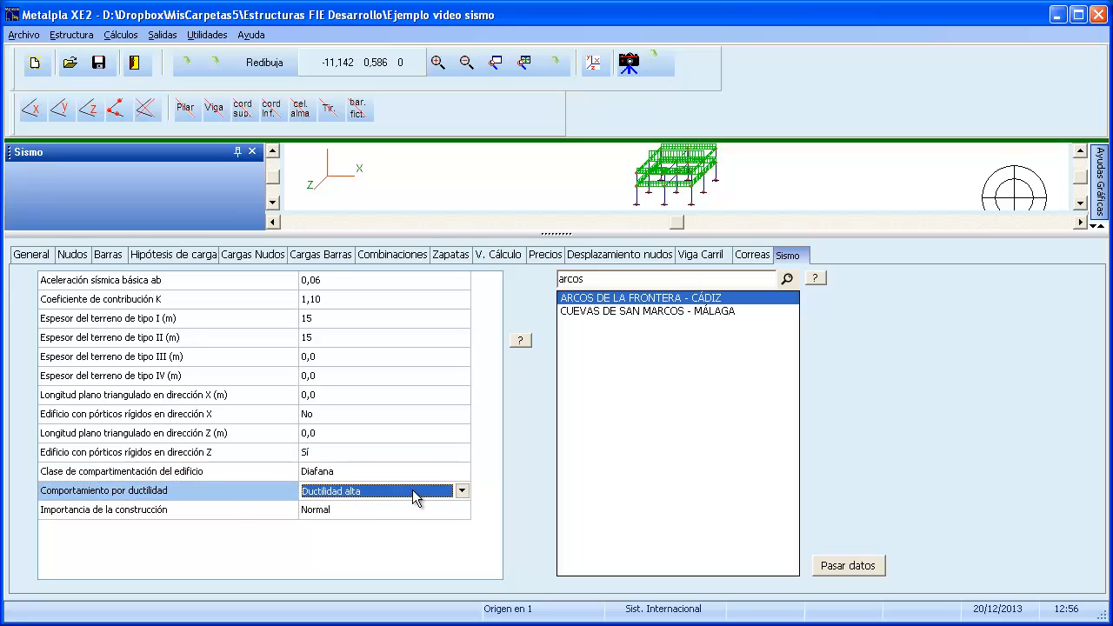
left_click(461, 492)
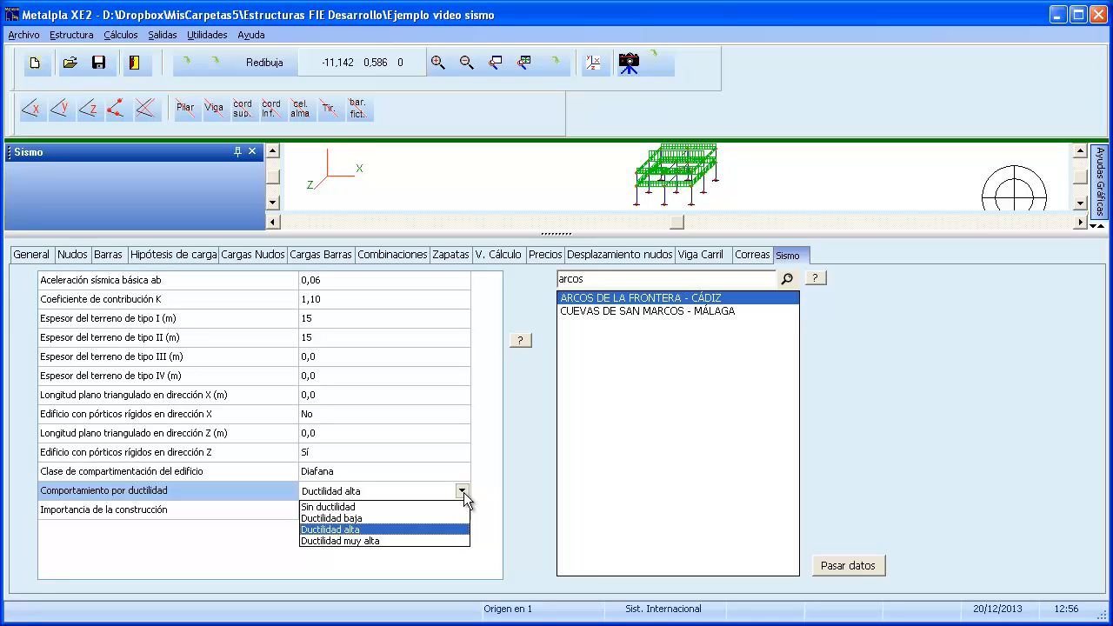
left_click(240, 556)
- Check the options for the importance of the construction
left_click(206, 511)
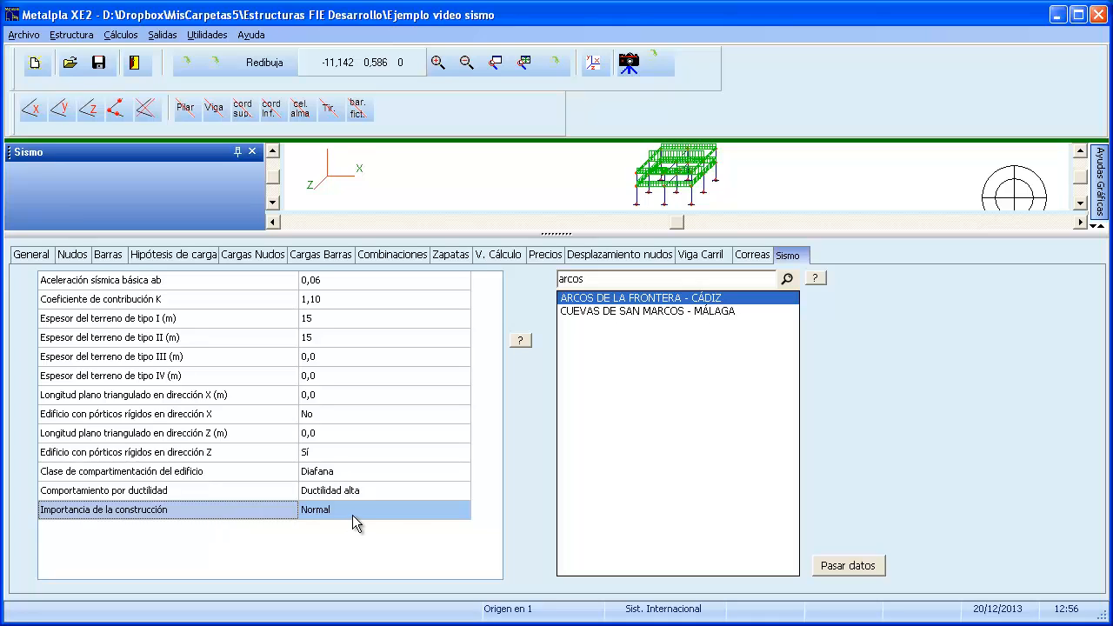
left_click(405, 511)
left_click(461, 510)
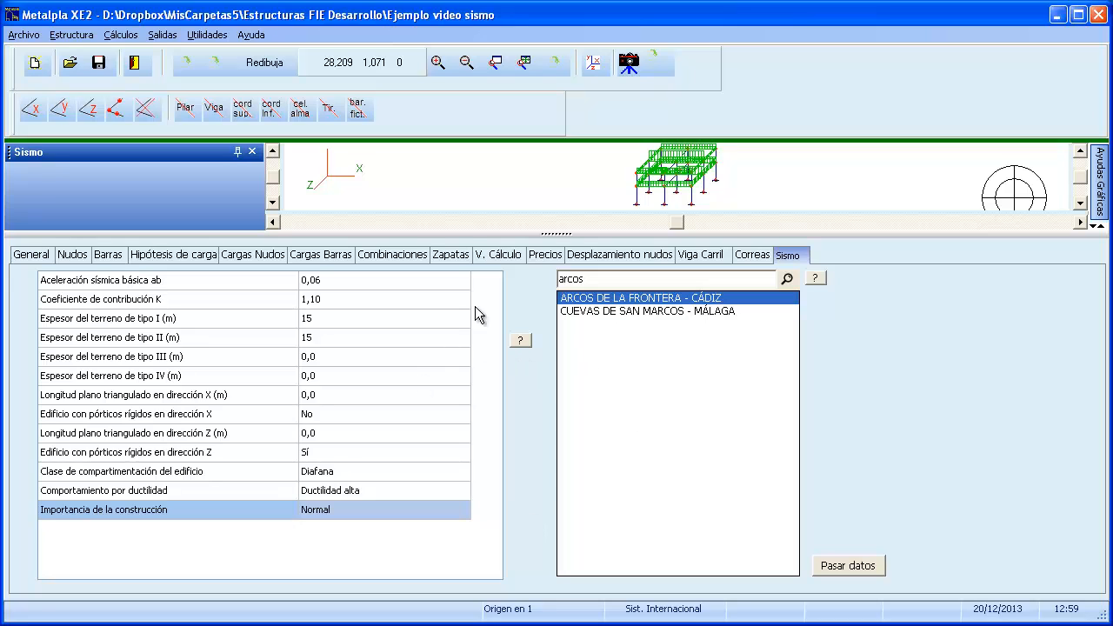
- Clear all items in the calculation's list selection and include only the SISMO list
left_click(121, 34)
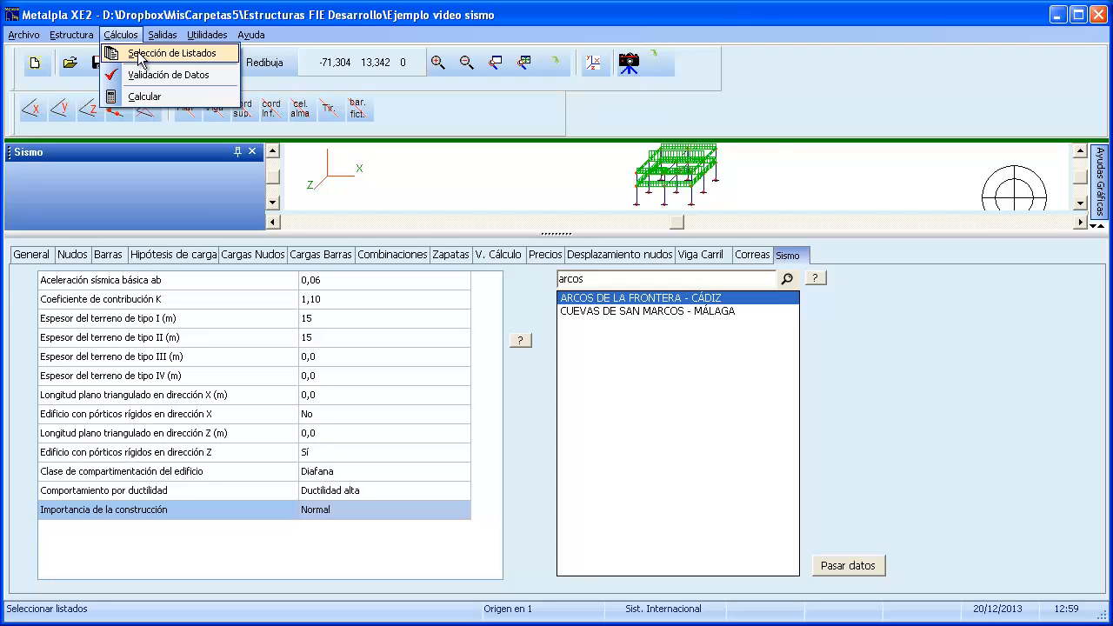
left_click(140, 55)
left_click(509, 156)
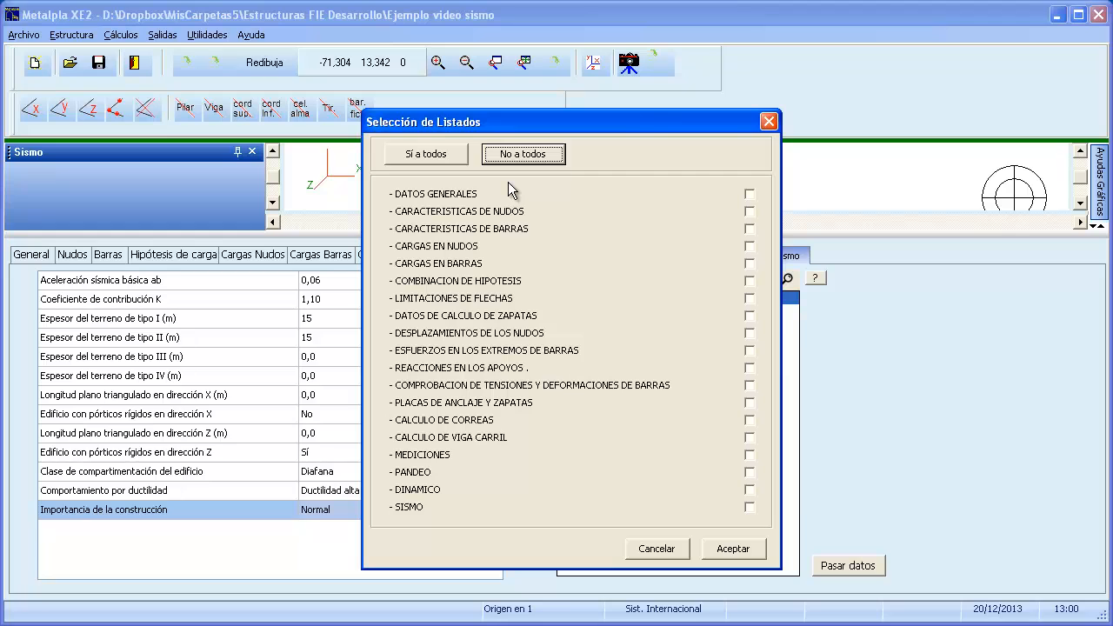
left_click(405, 509)
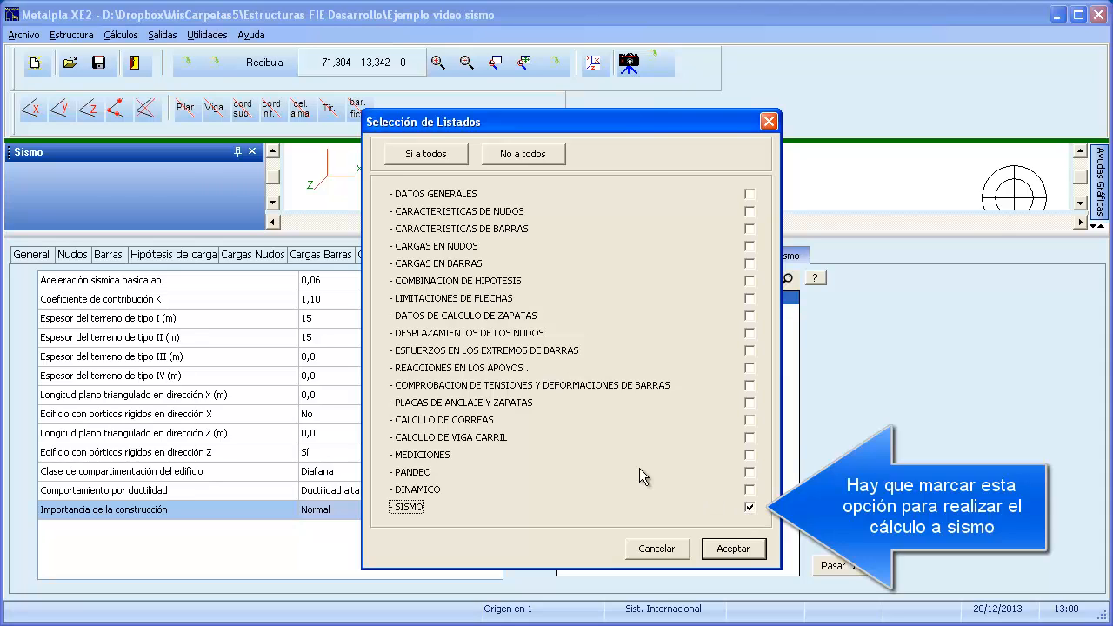
- Add the lists for general data, node loads, bar loads, hypothesis combinations, node displacements, and bar stress and deformation checks
left_click(445, 195)
left_click(448, 248)
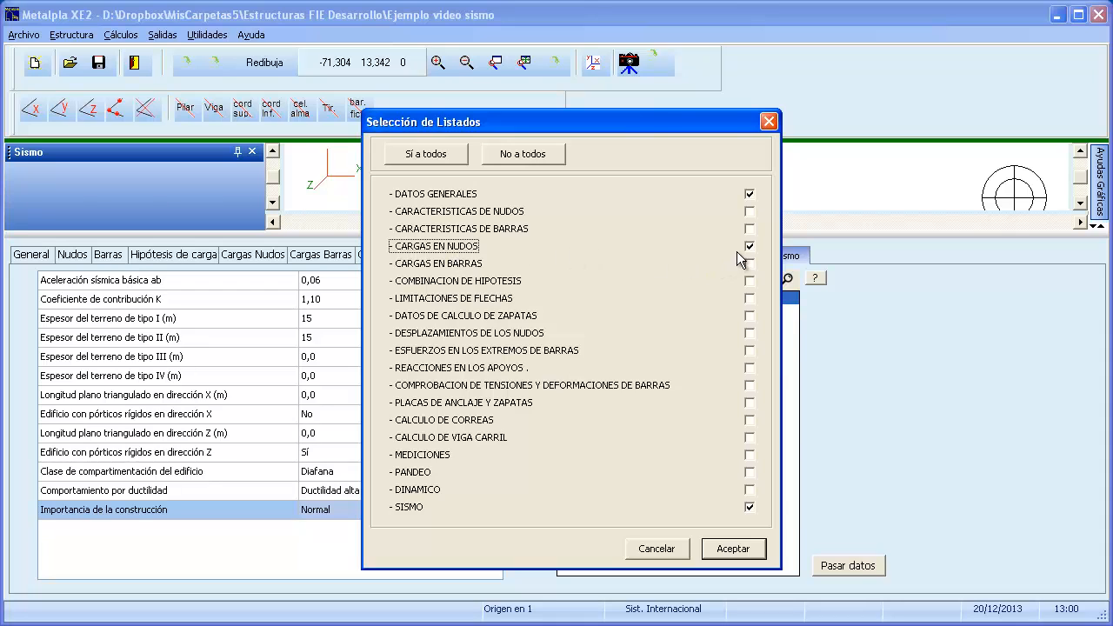
left_click(470, 270)
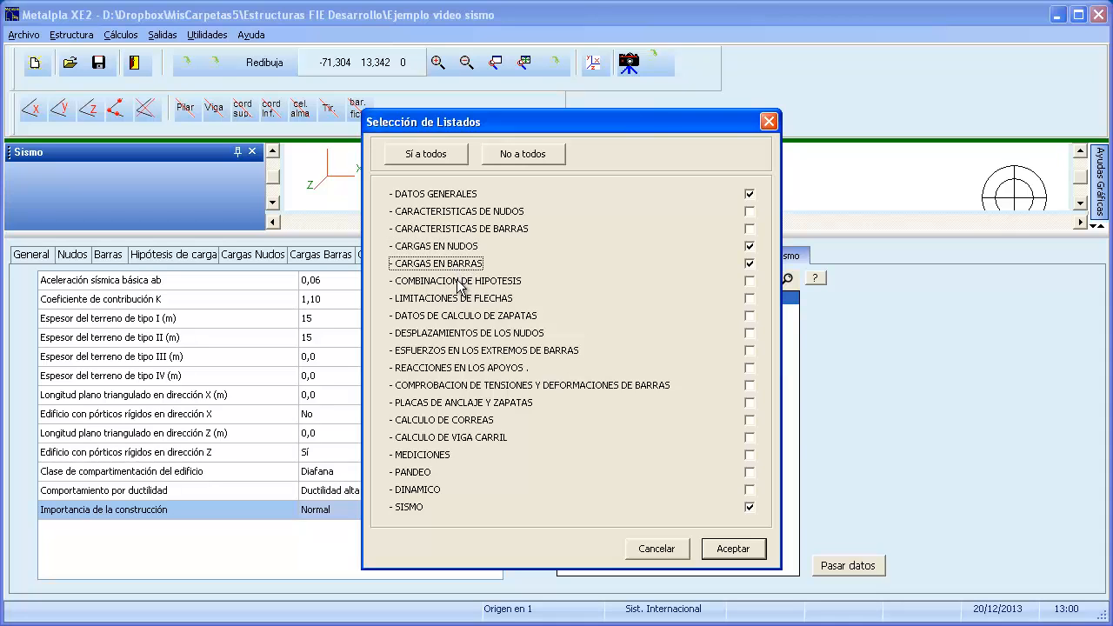
left_click(461, 283)
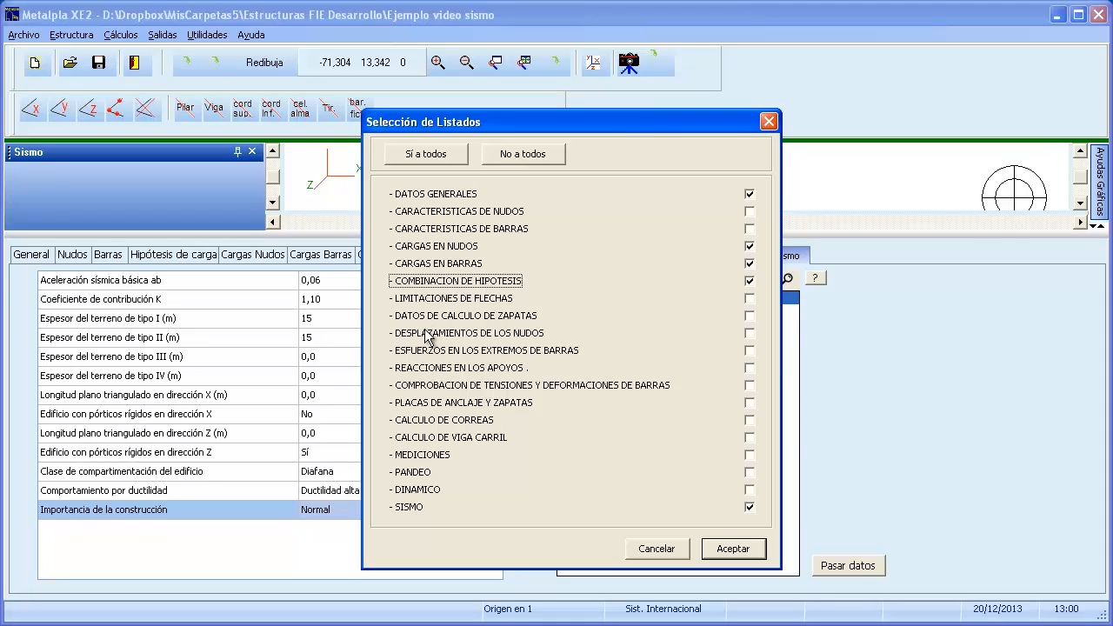
left_click(480, 334)
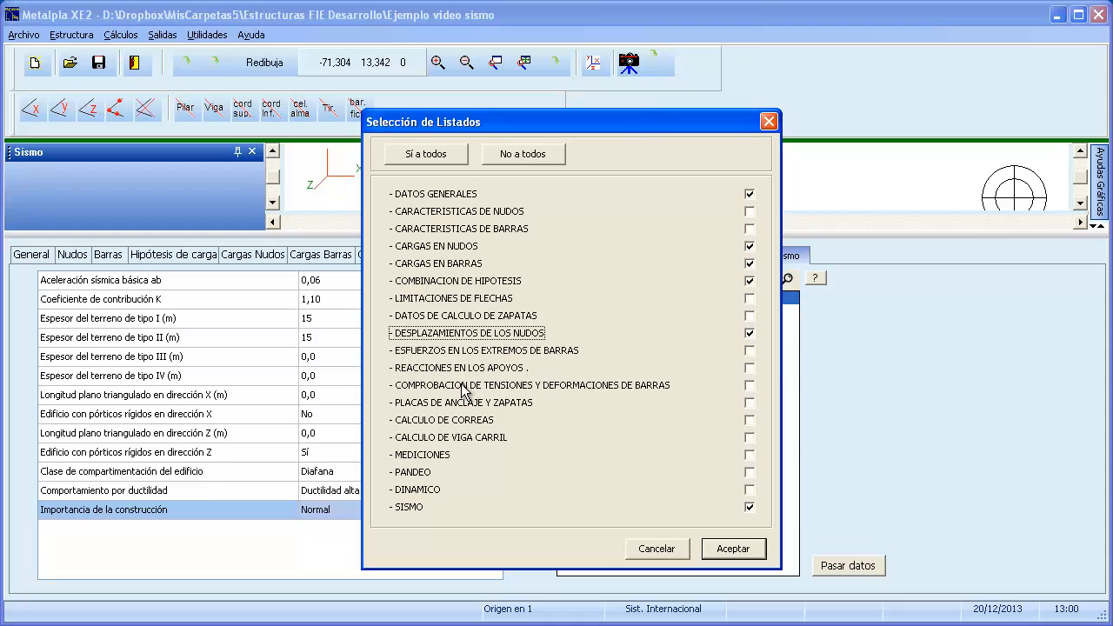
left_click(561, 386)
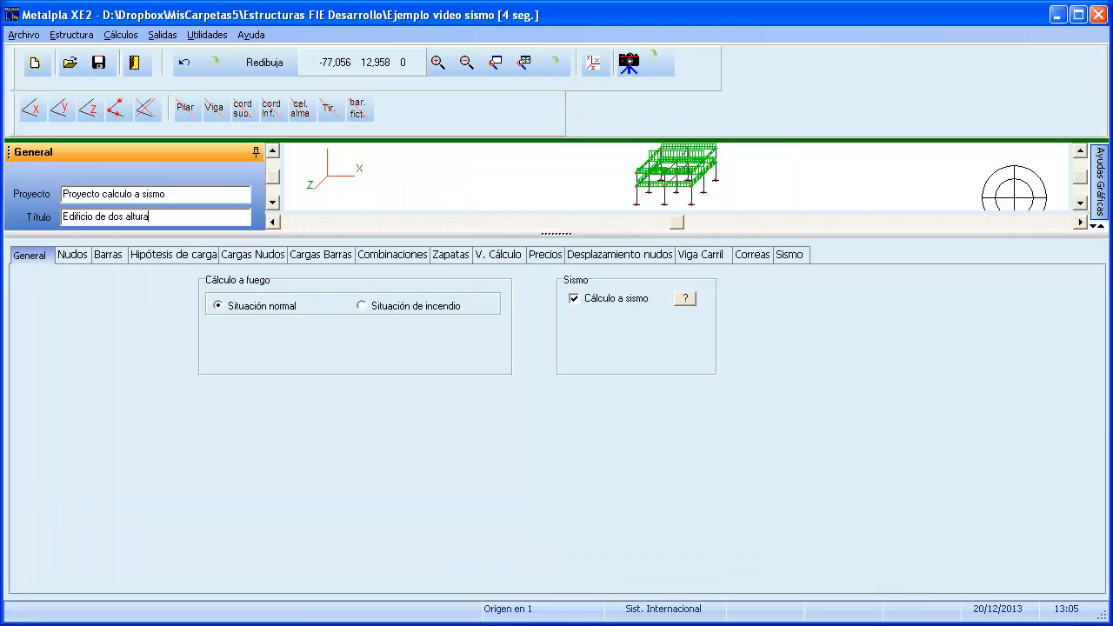
- Run the structure's calculation and open the results report
left_click(120, 35)
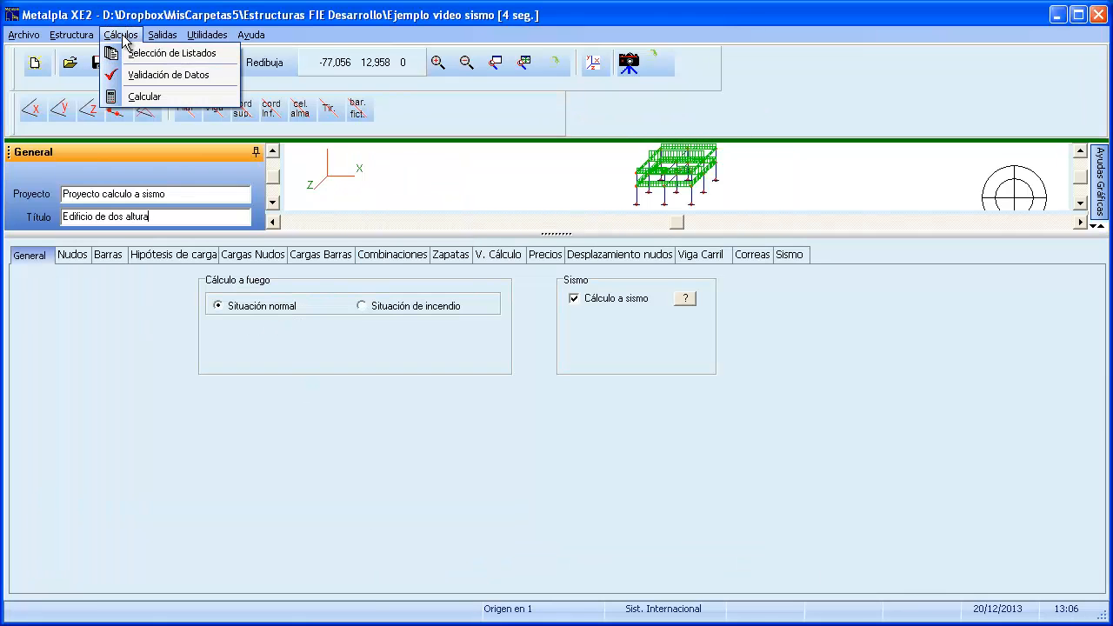
left_click(139, 95)
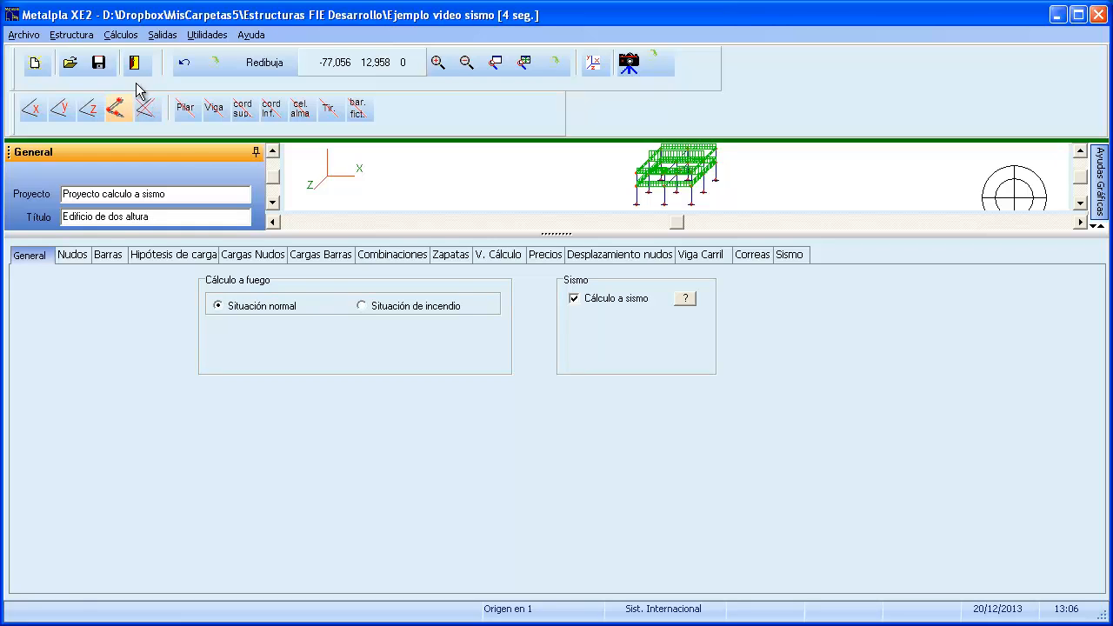
left_click(162, 35)
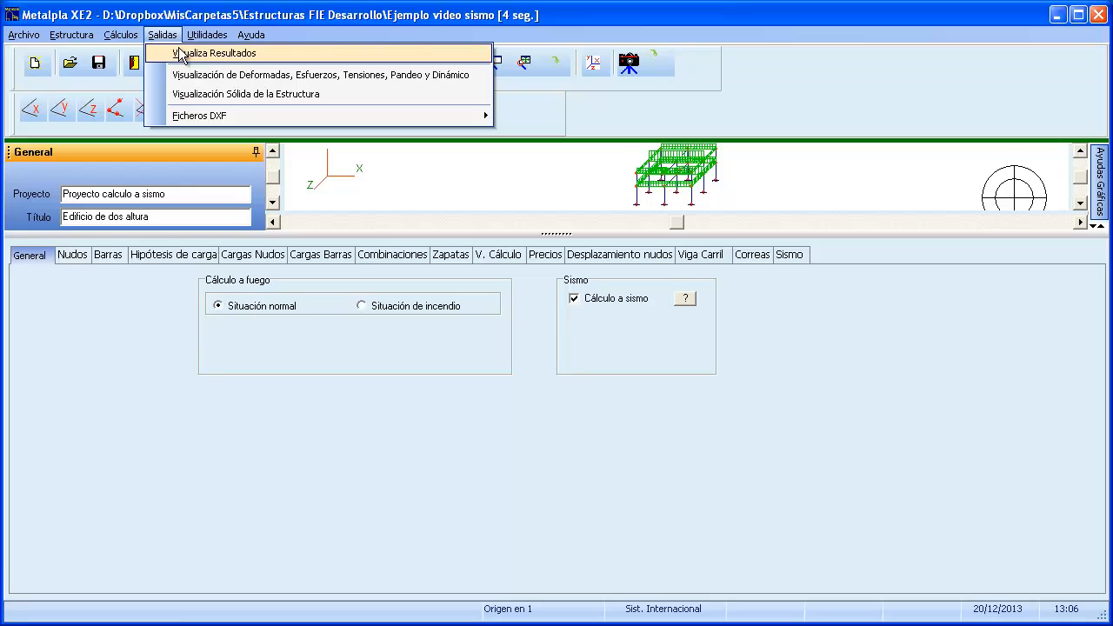
left_click(181, 54)
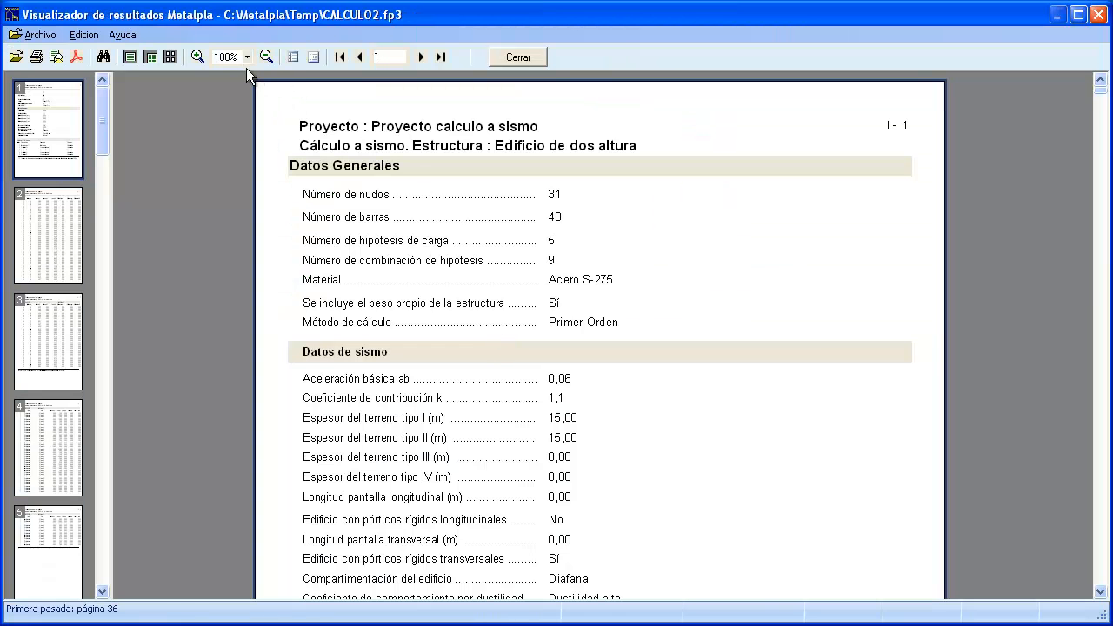
- Examine the report's general data and seismic data sections at 200% zoom
left_click(246, 57)
left_click(247, 121)
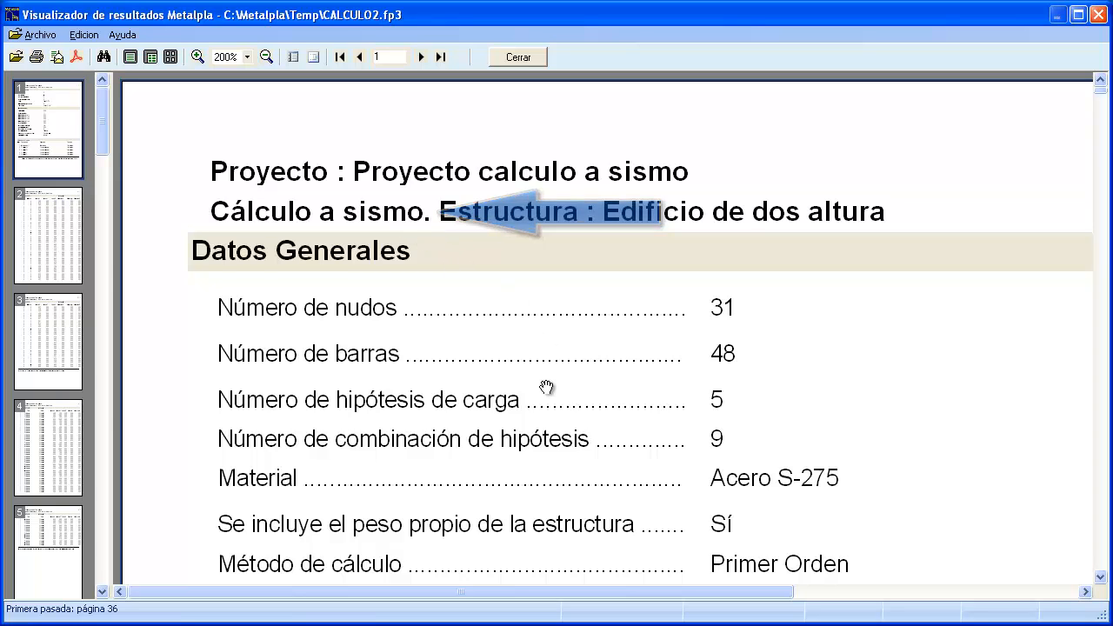
scroll(546, 387, "down", 3)
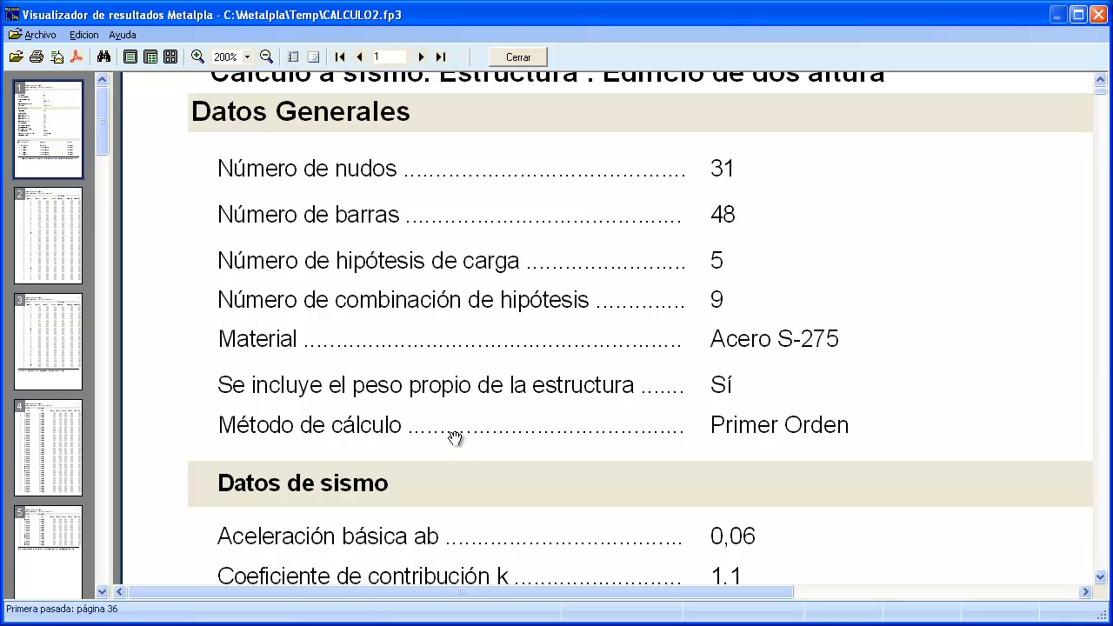
scroll(454, 437, "down", 5)
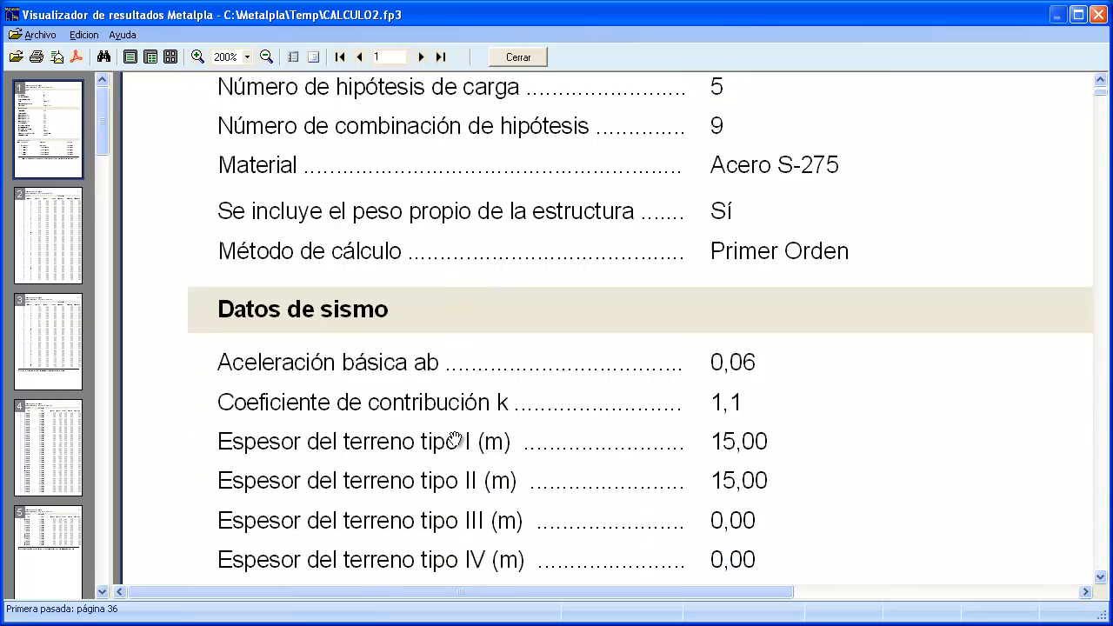
scroll(472, 432, "down", 2)
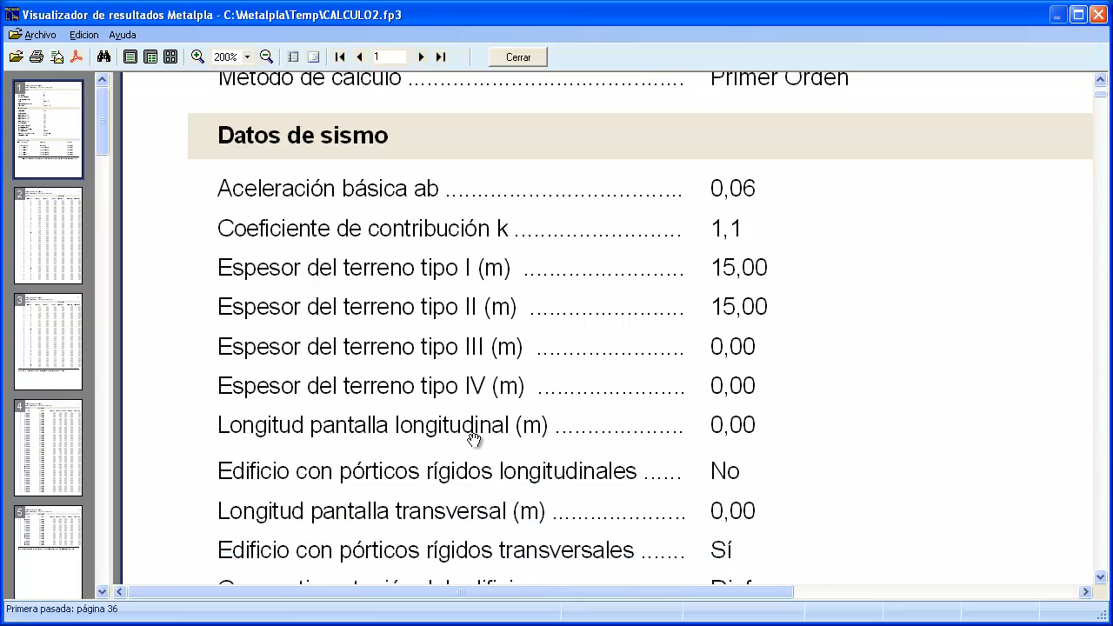
scroll(474, 439, "down", 2)
scroll(474, 439, "up", 1)
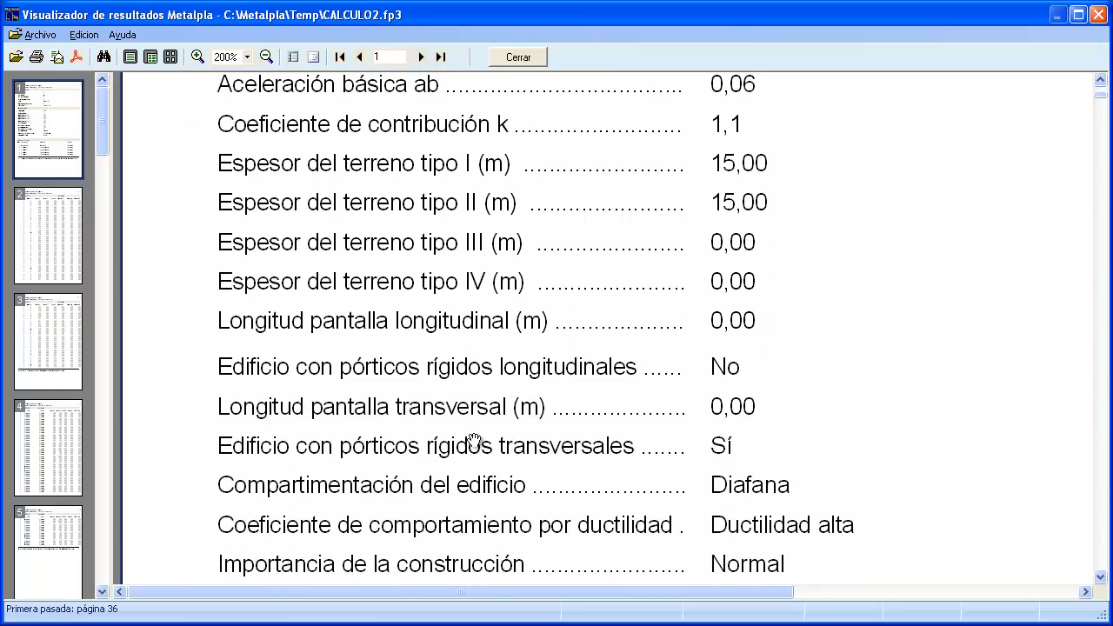
scroll(474, 439, "down", 1)
scroll(474, 439, "up", 1)
scroll(485, 454, "down", 4)
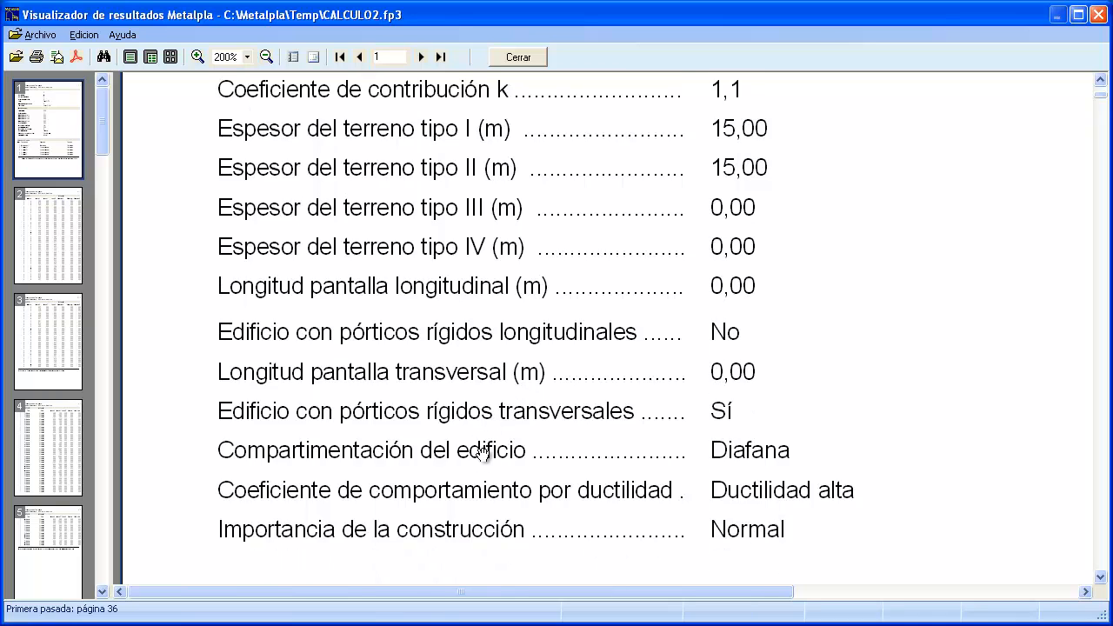
- Read the report's list of load hypotheses with their descriptions and categories
scroll(480, 457, "down", 3)
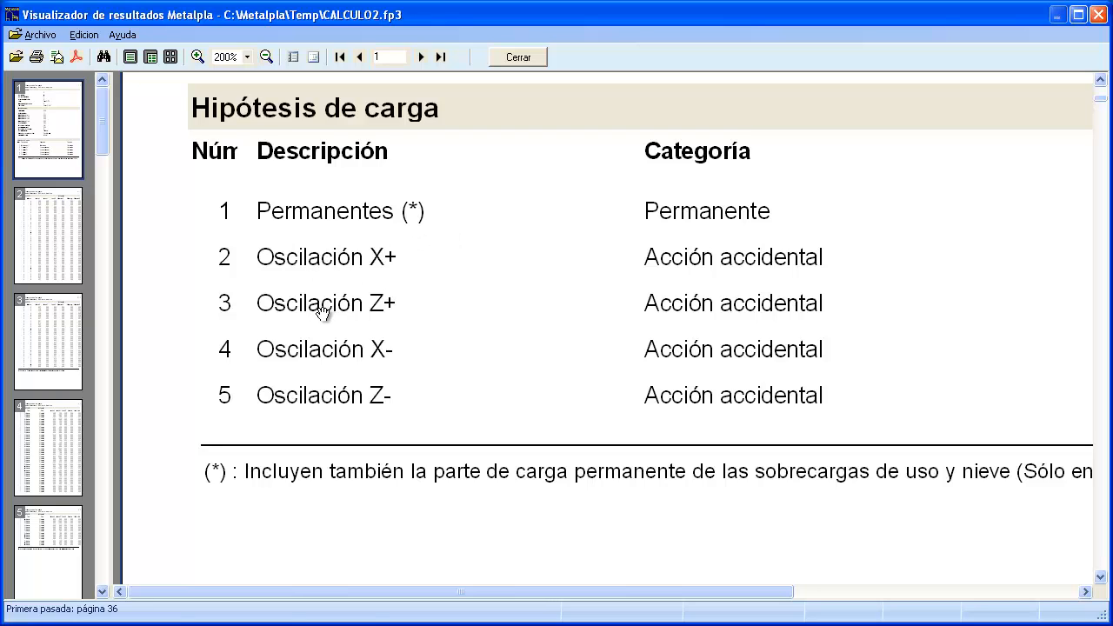
scroll(338, 300, "down", 1)
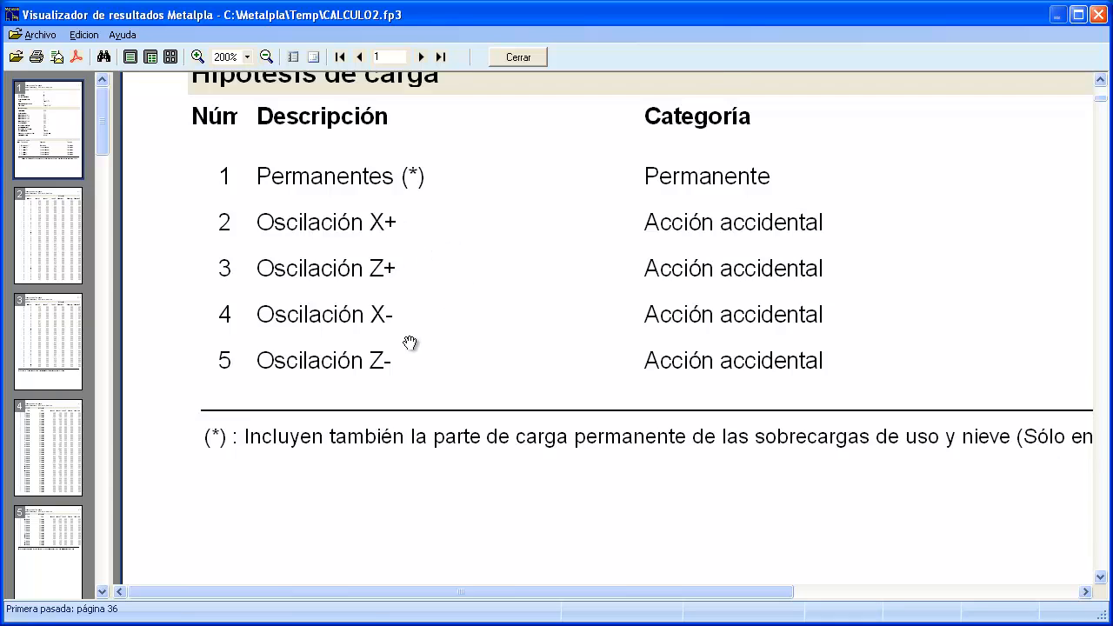
scroll(410, 342, "down", 1)
scroll(409, 342, "down", 12)
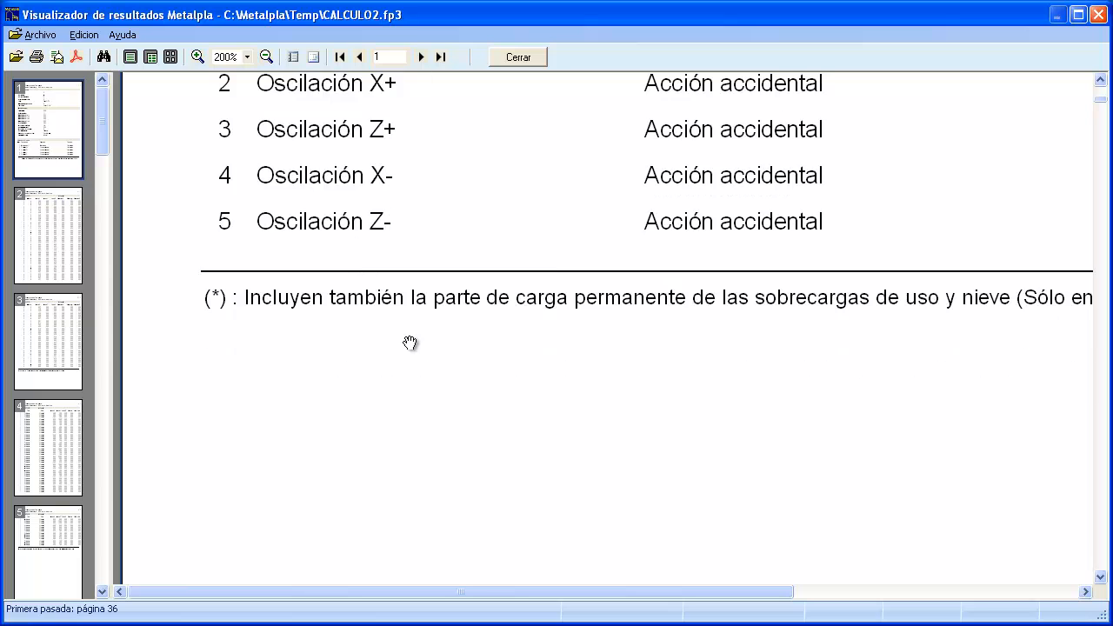
- Examine the node loads tables for the X and Z oscillation hypotheses, with the report at 150% zoom
scroll(406, 342, "down", 9)
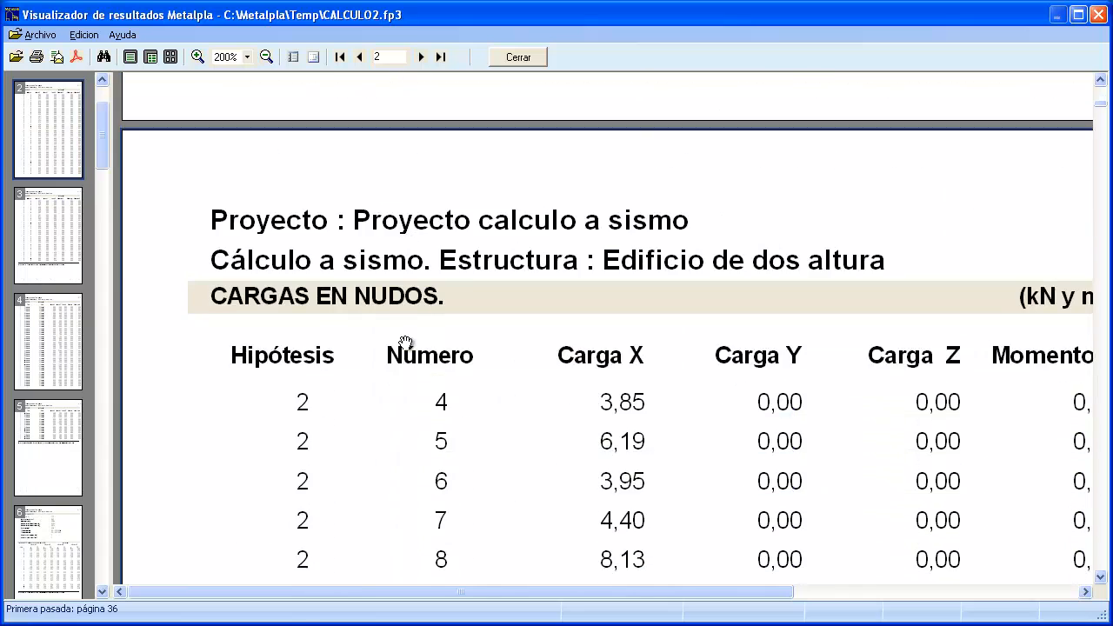
scroll(405, 343, "down", 2)
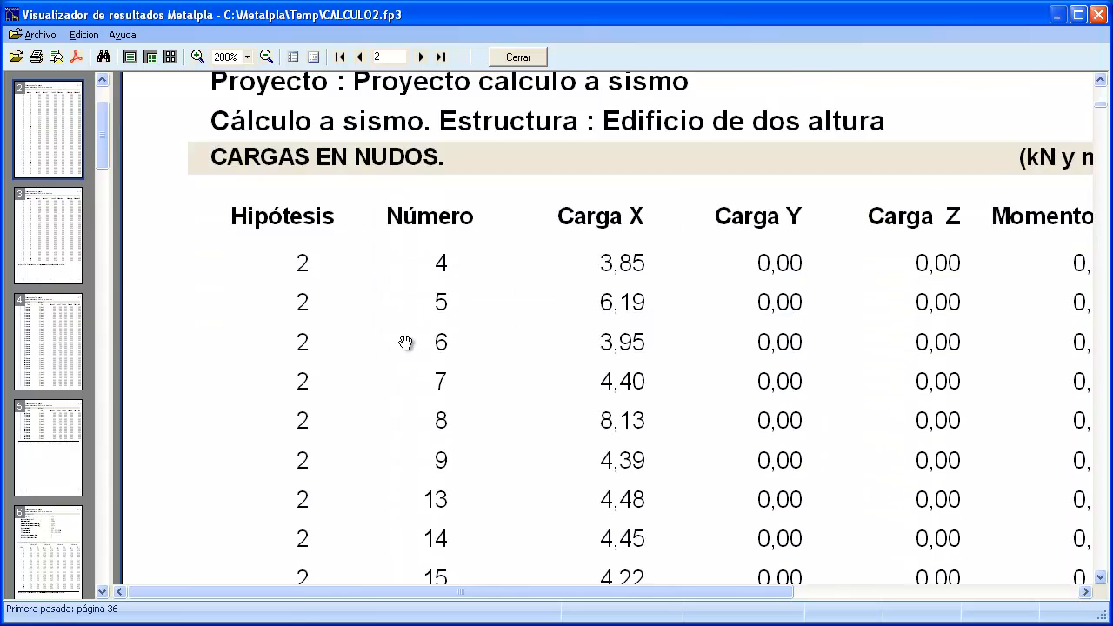
scroll(405, 343, "down", 1)
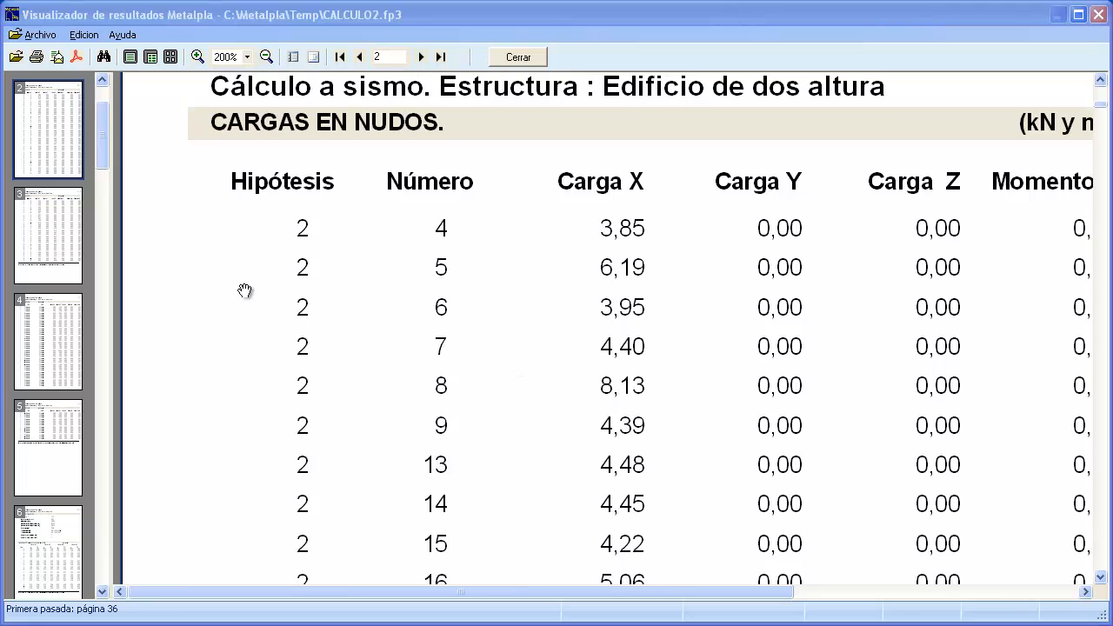
left_click(247, 56)
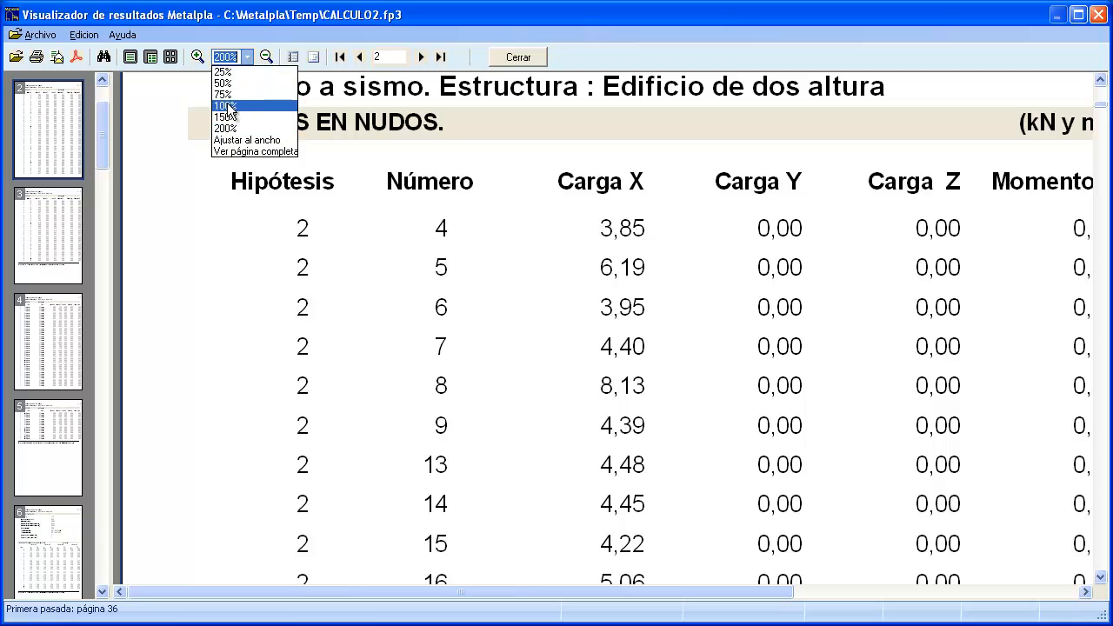
left_click(225, 116)
scroll(502, 331, "up", 10)
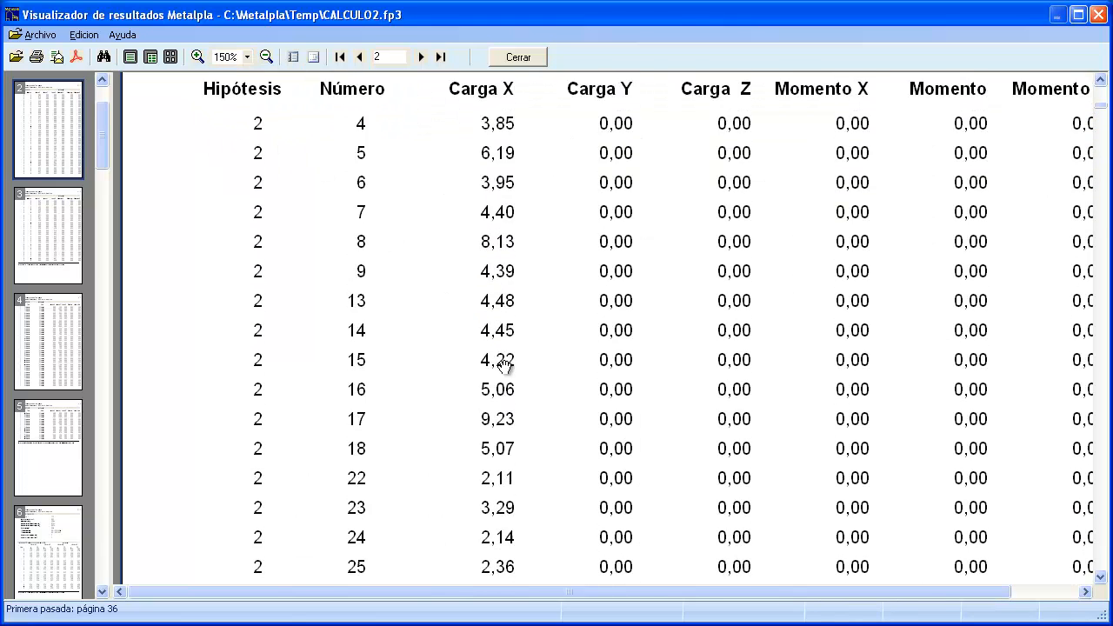
scroll(501, 364, "up", 3)
scroll(502, 365, "down", 1)
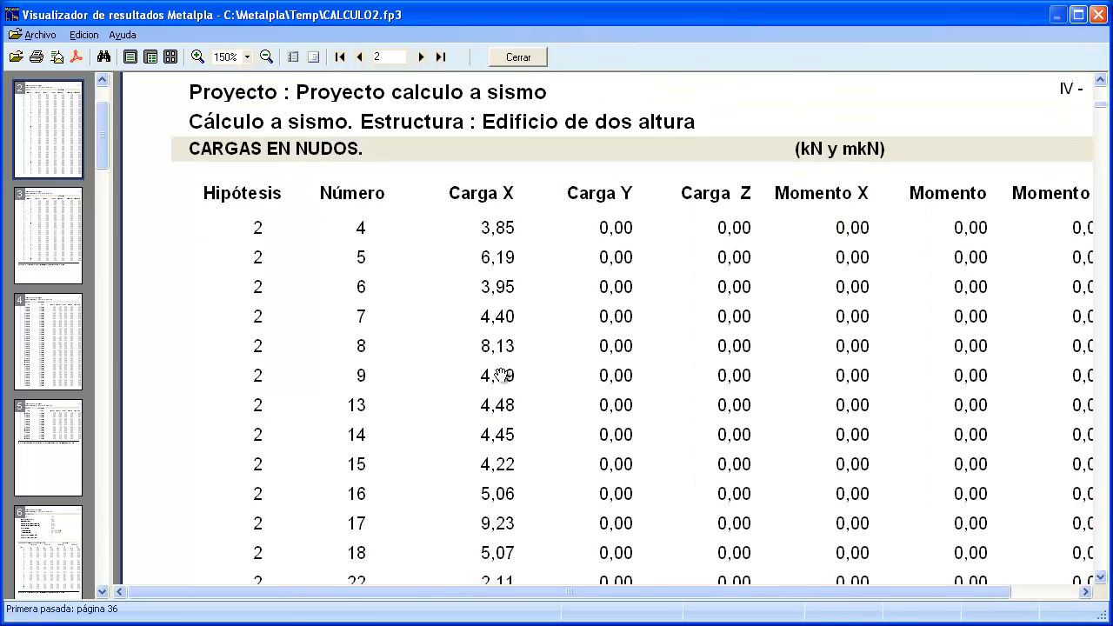
scroll(278, 305, "down", 1)
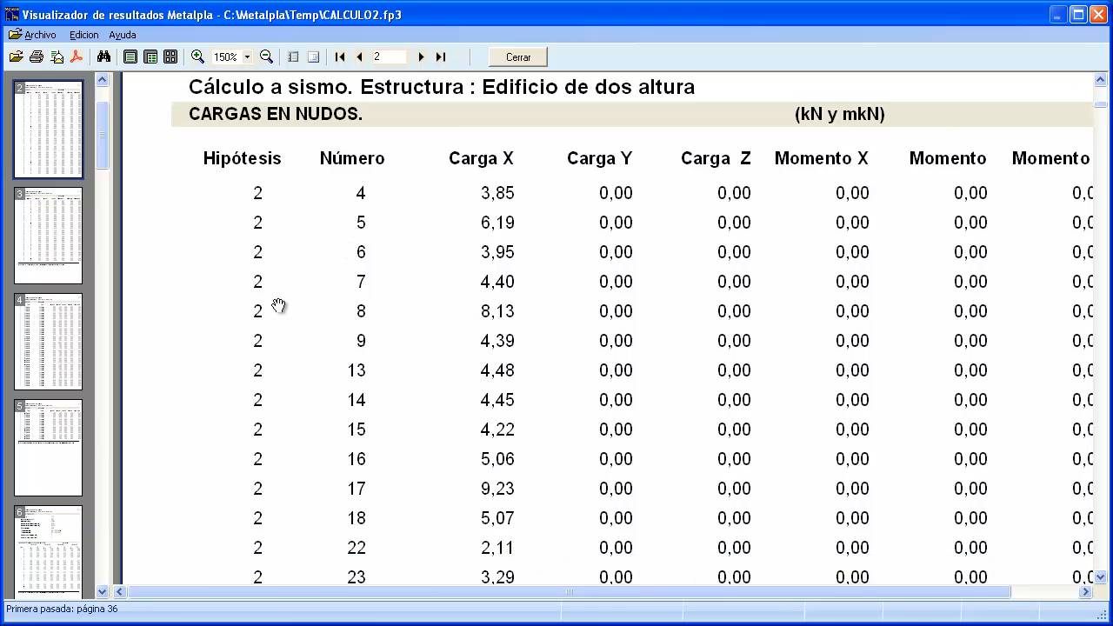
scroll(279, 305, "down", 15)
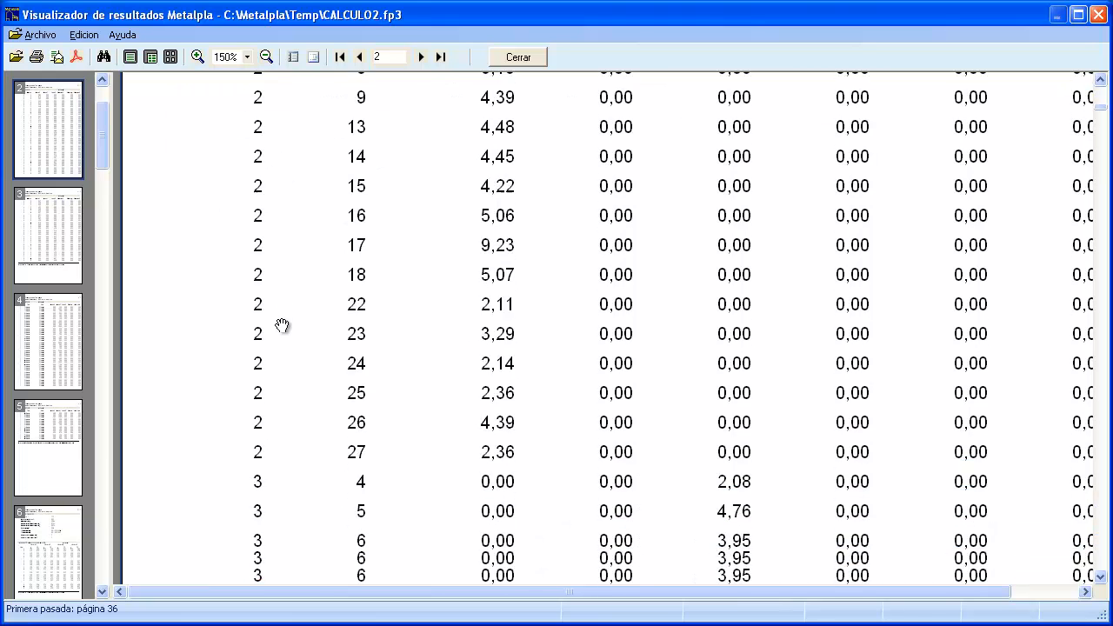
scroll(289, 351, "down", 20)
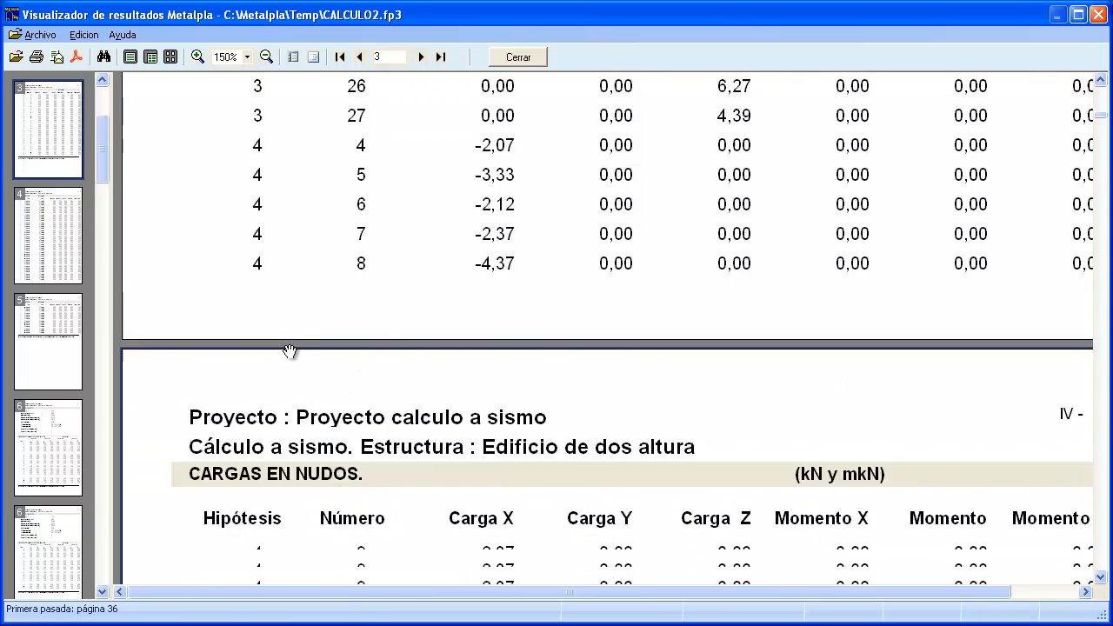
scroll(290, 352, "down", 18)
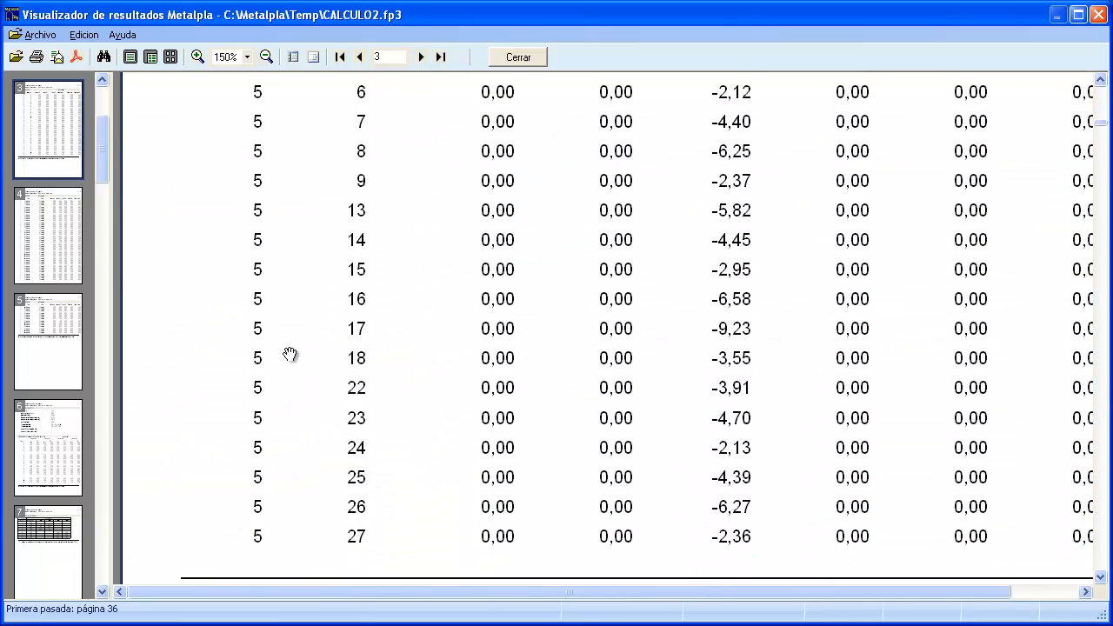
- Read the report's bar loads tables for hypothesis 1
scroll(438, 383, "down", 3)
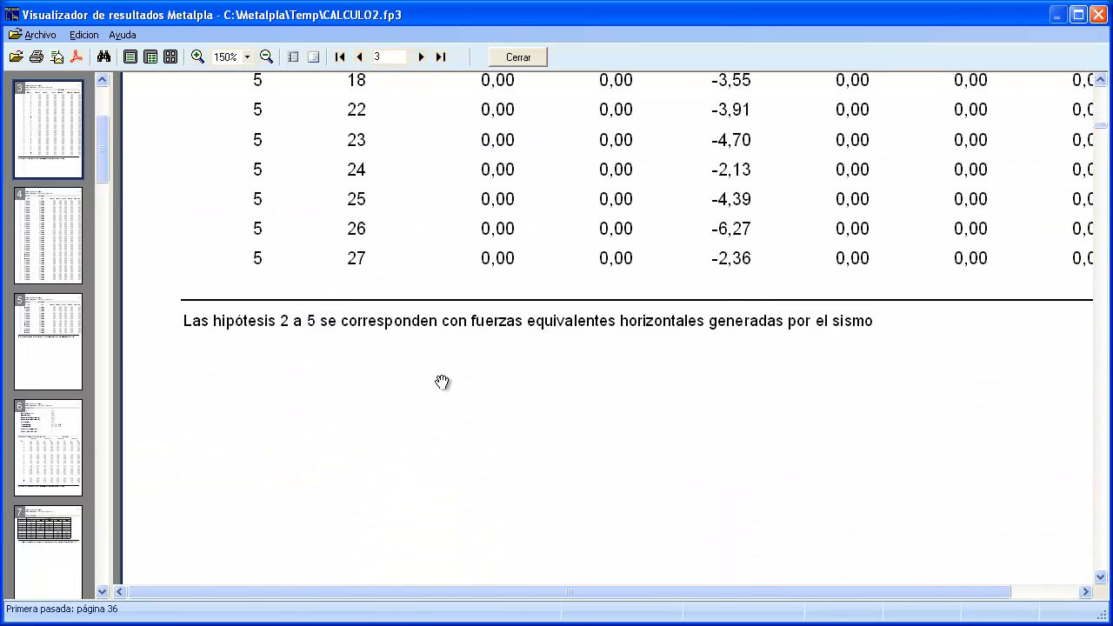
scroll(438, 382, "down", 8)
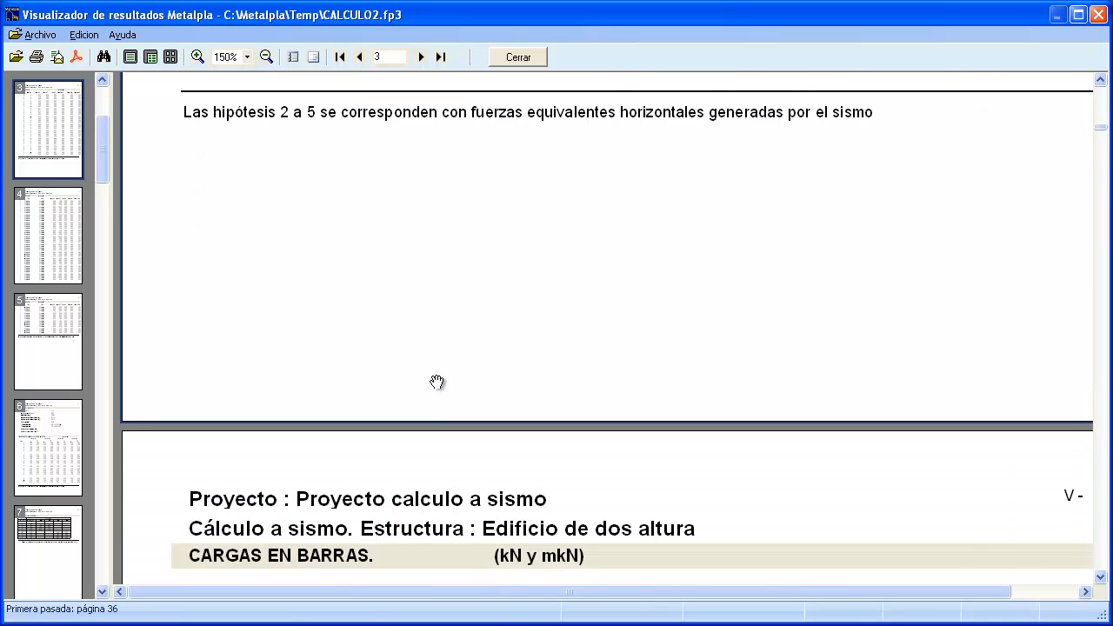
scroll(437, 383, "down", 8)
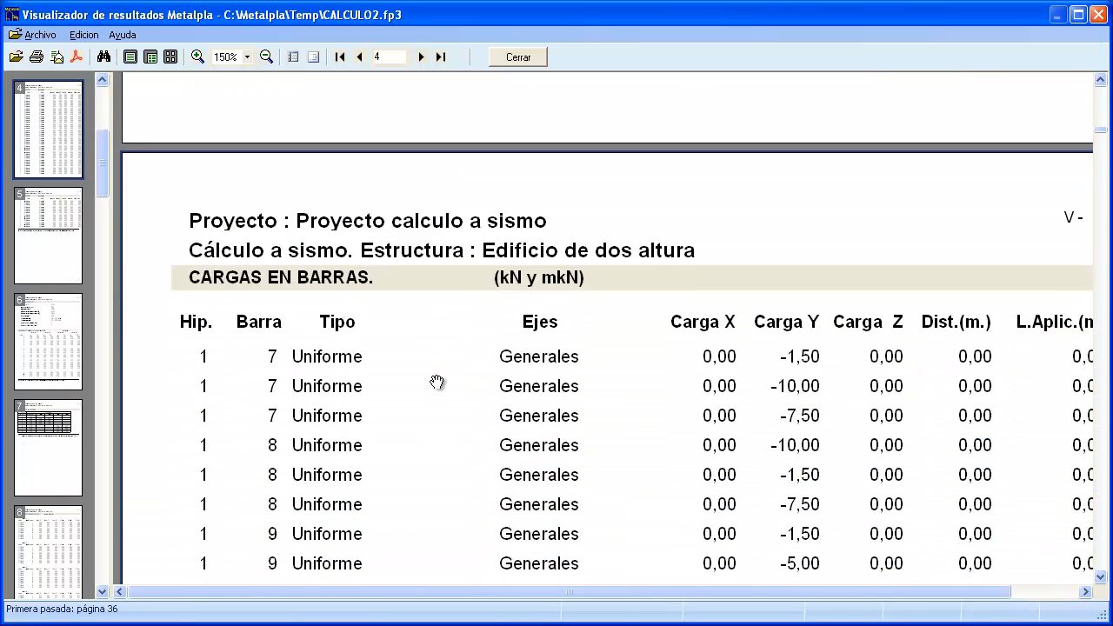
scroll(437, 383, "down", 2)
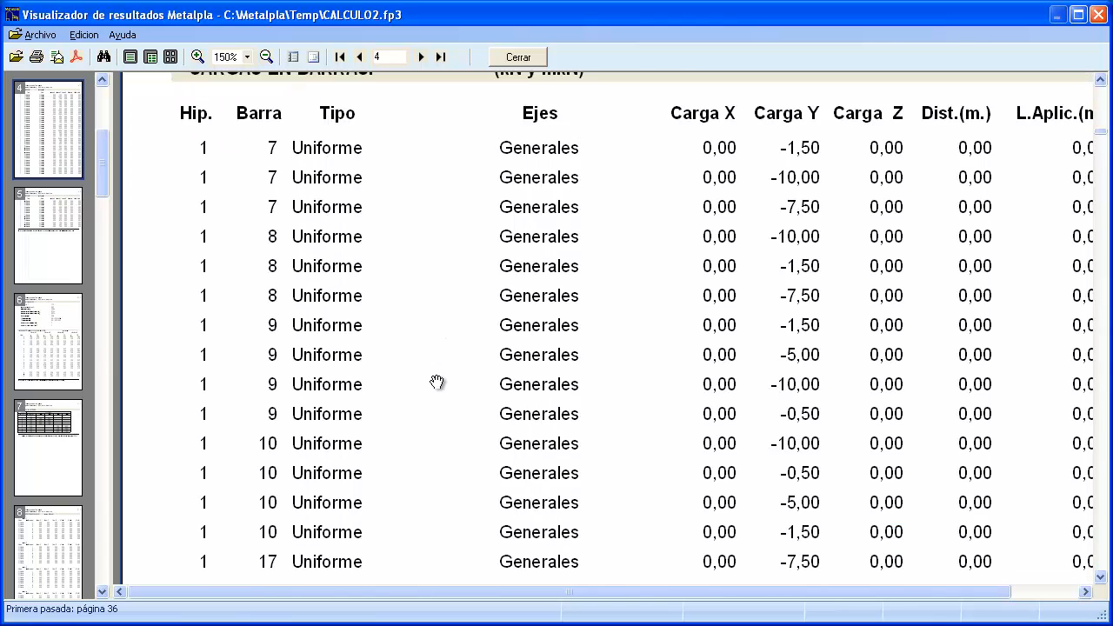
scroll(436, 383, "down", 16)
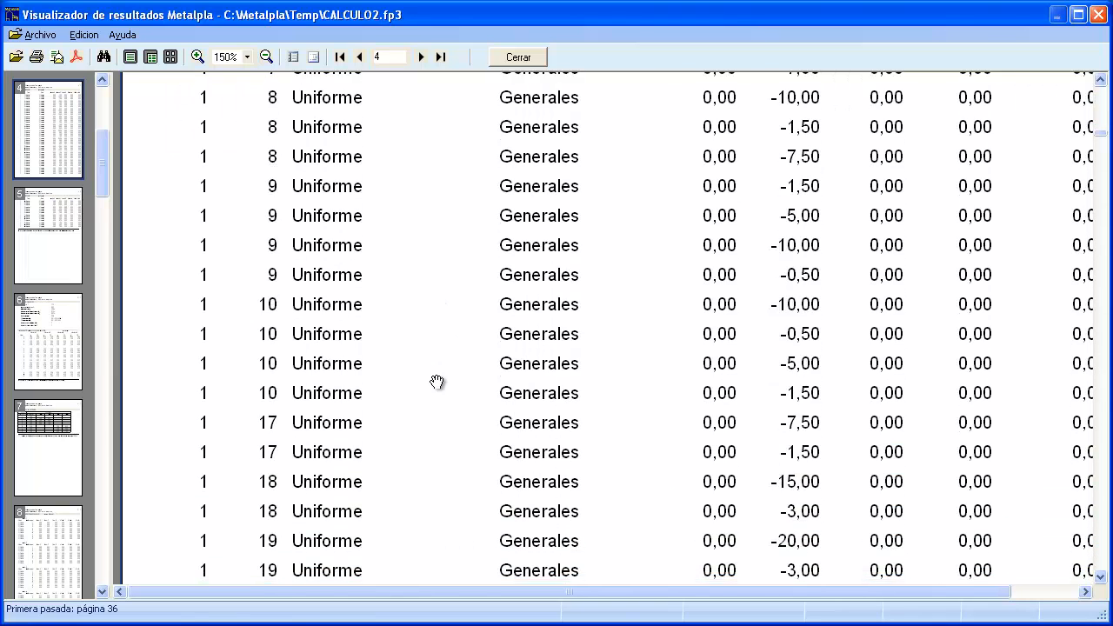
scroll(436, 383, "down", 9)
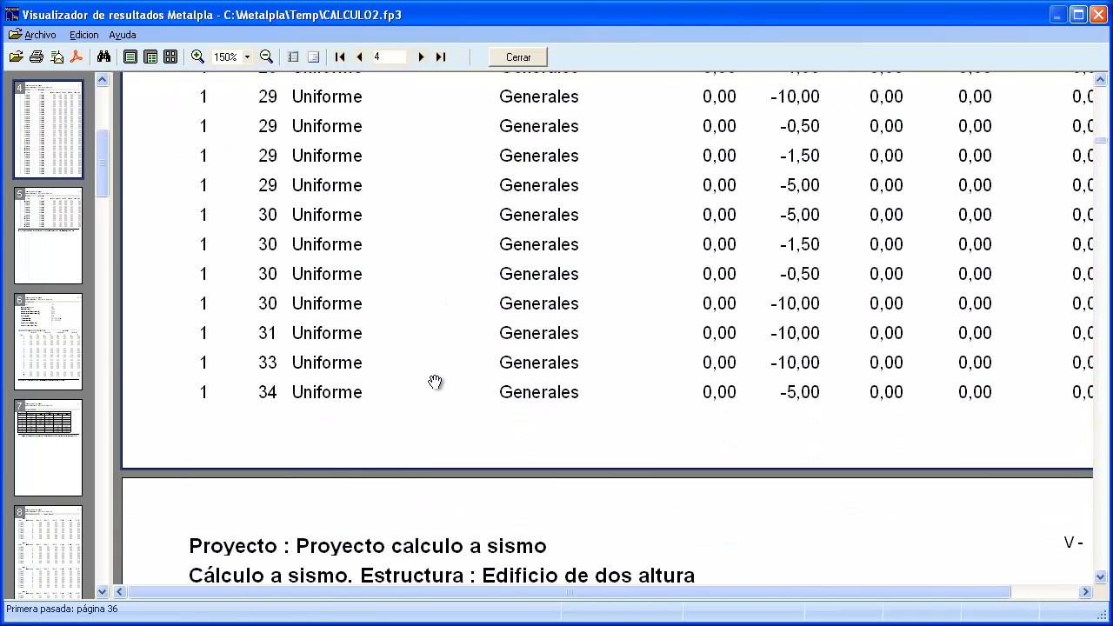
scroll(435, 382, "down", 3)
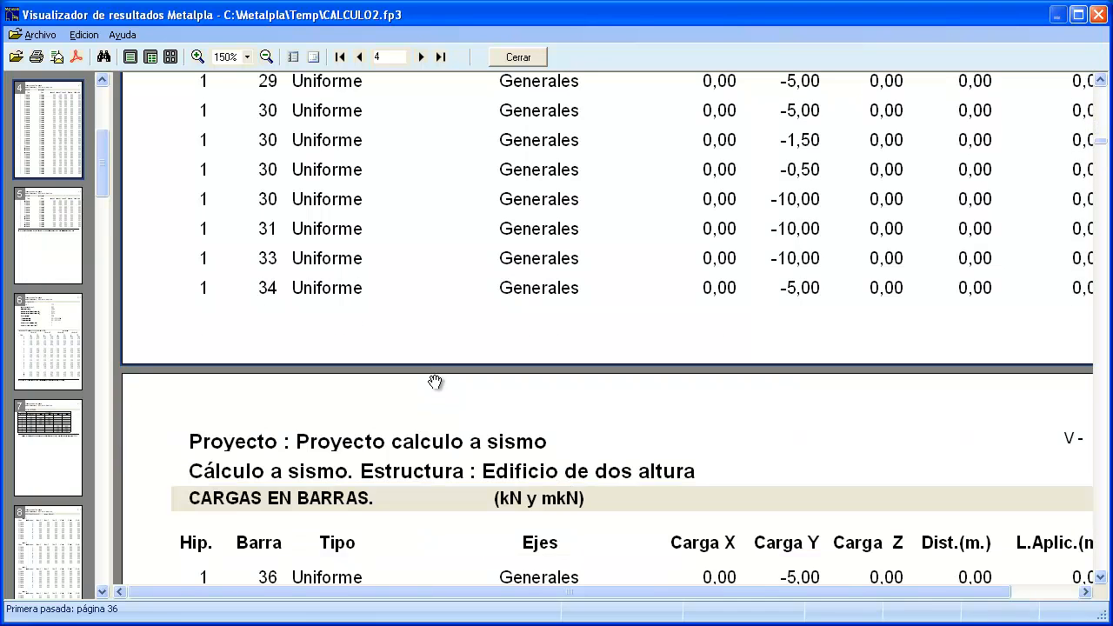
scroll(435, 382, "down", 20)
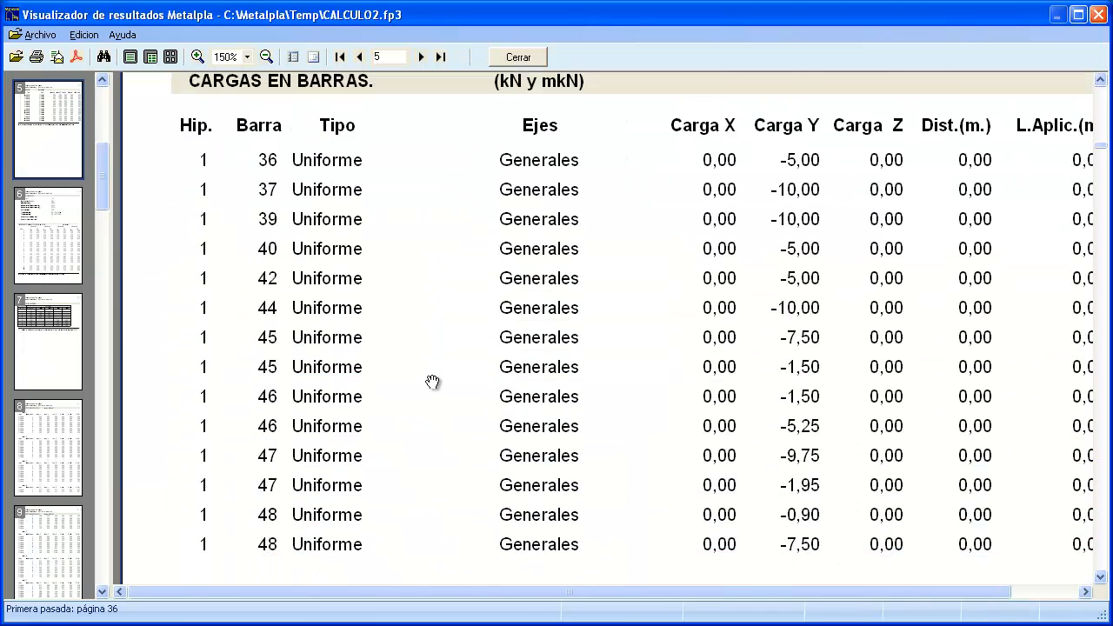
- Examine the seismic calculation results: terrain coefficients, calculation acceleration, spectrum periods, oscillation periods and number of modes in X and Z
scroll(432, 382, "down", 20)
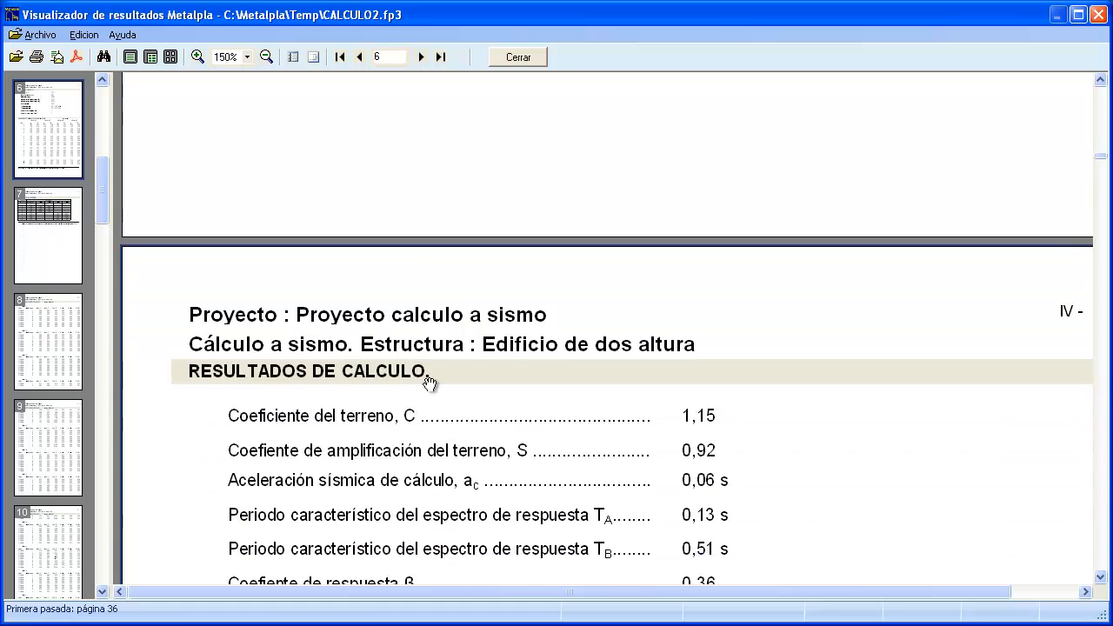
scroll(429, 383, "down", 3)
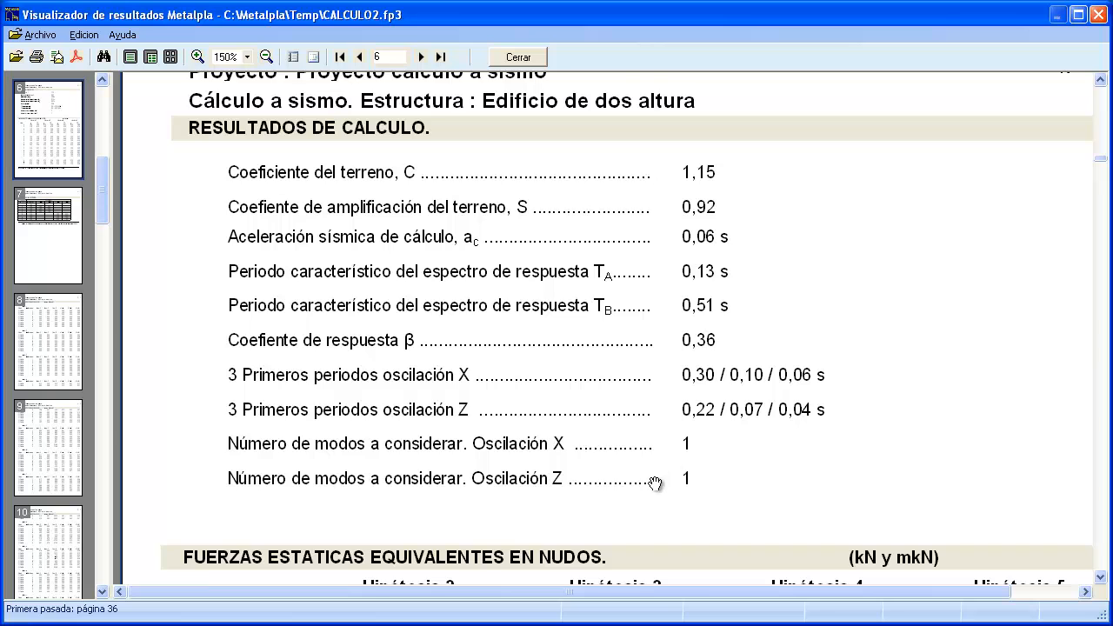
scroll(660, 483, "down", 5)
scroll(643, 483, "down", 2)
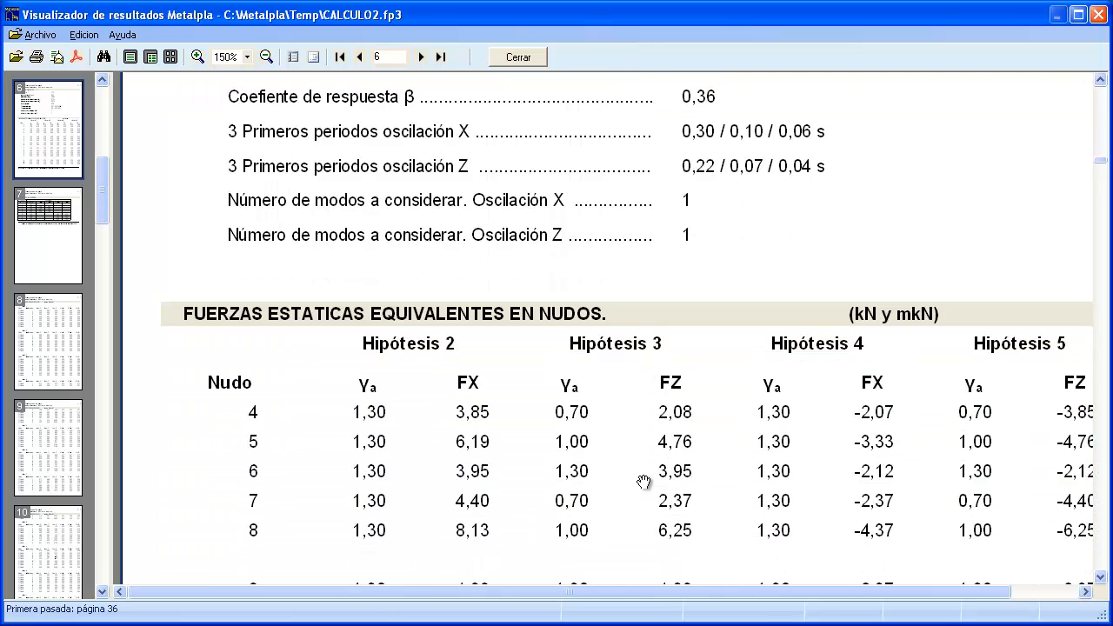
- Examine the table of equivalent static forces on the nodes across hypotheses 2 to 5
scroll(643, 483, "down", 2)
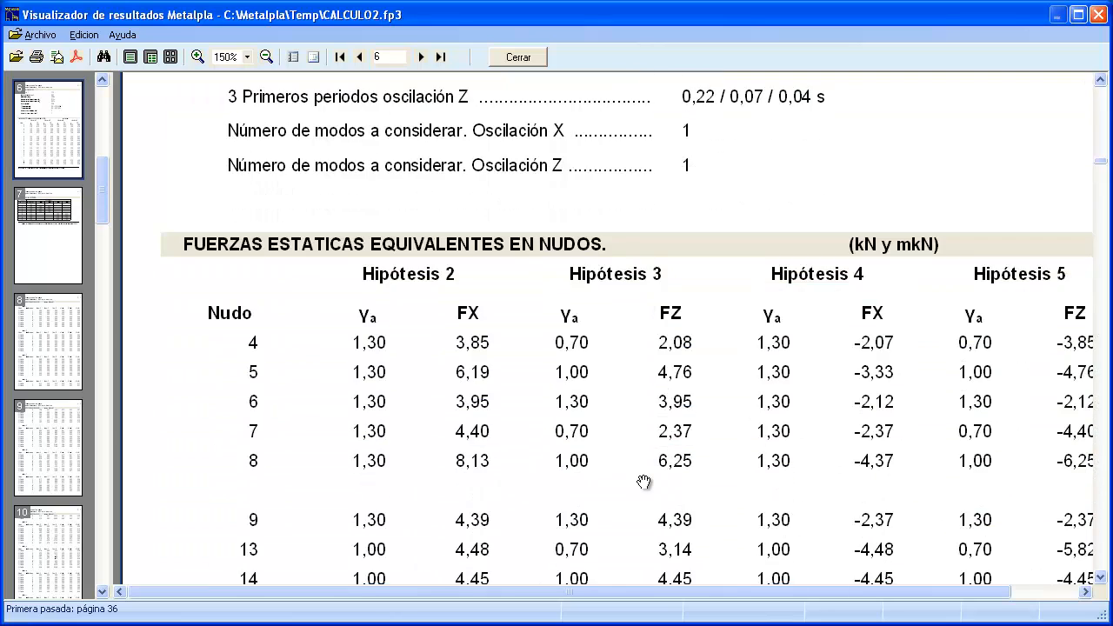
scroll(643, 483, "down", 2)
scroll(643, 482, "down", 2)
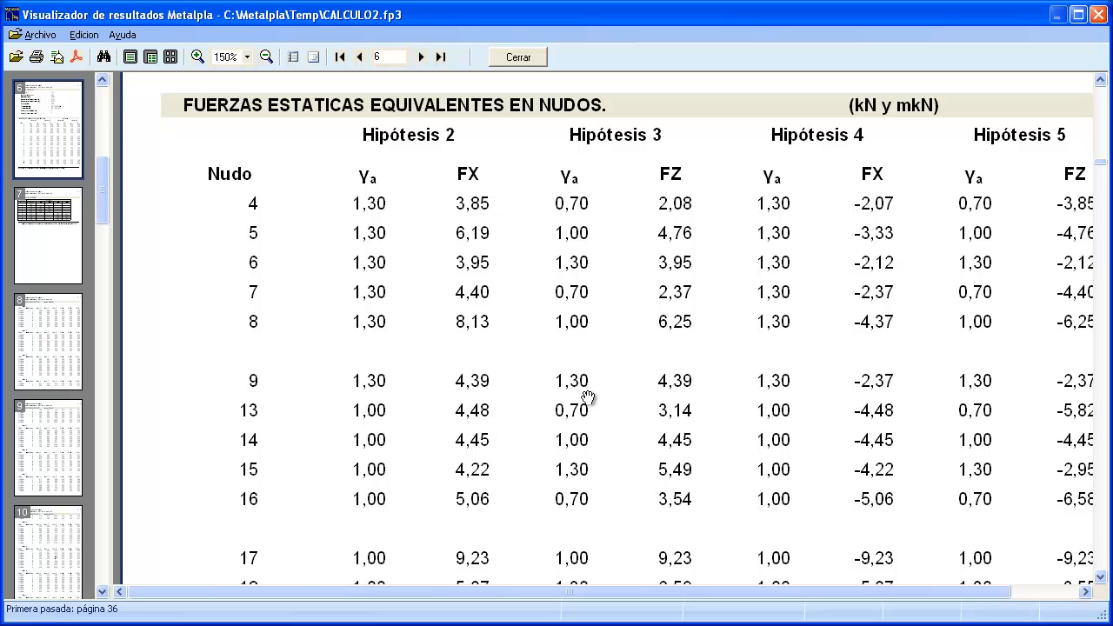
scroll(587, 397, "up", 6)
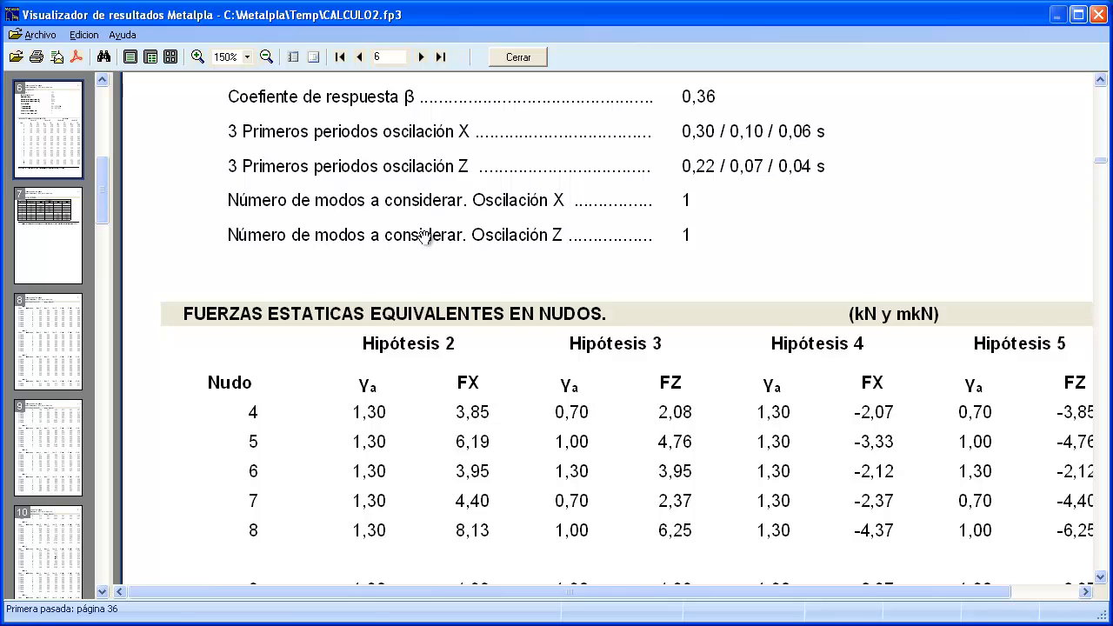
scroll(480, 403, "down", 6)
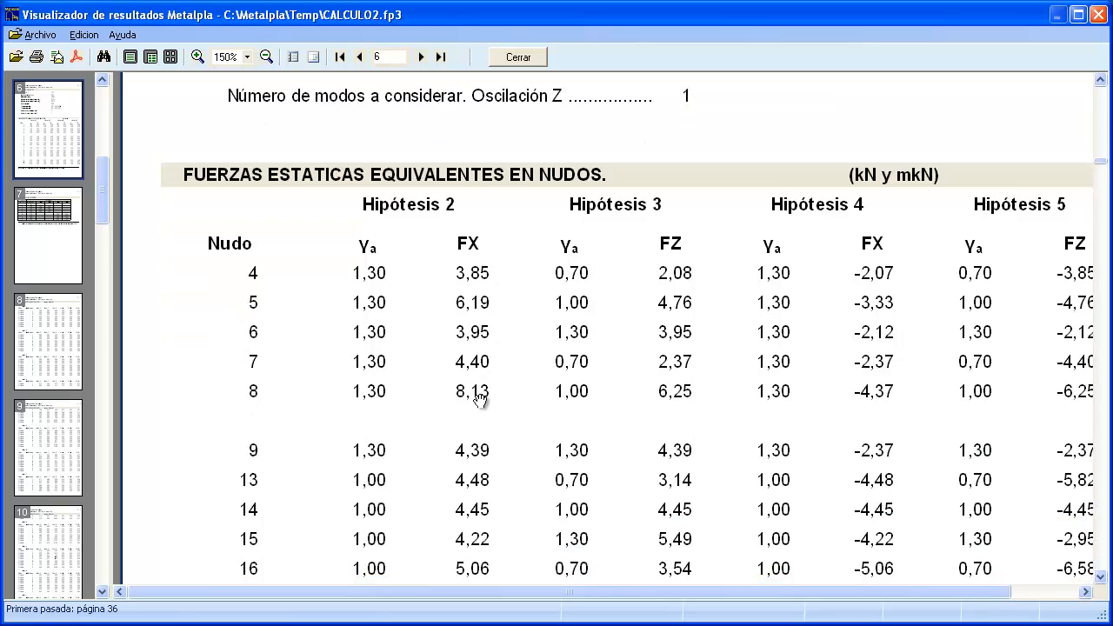
scroll(481, 404, "down", 1)
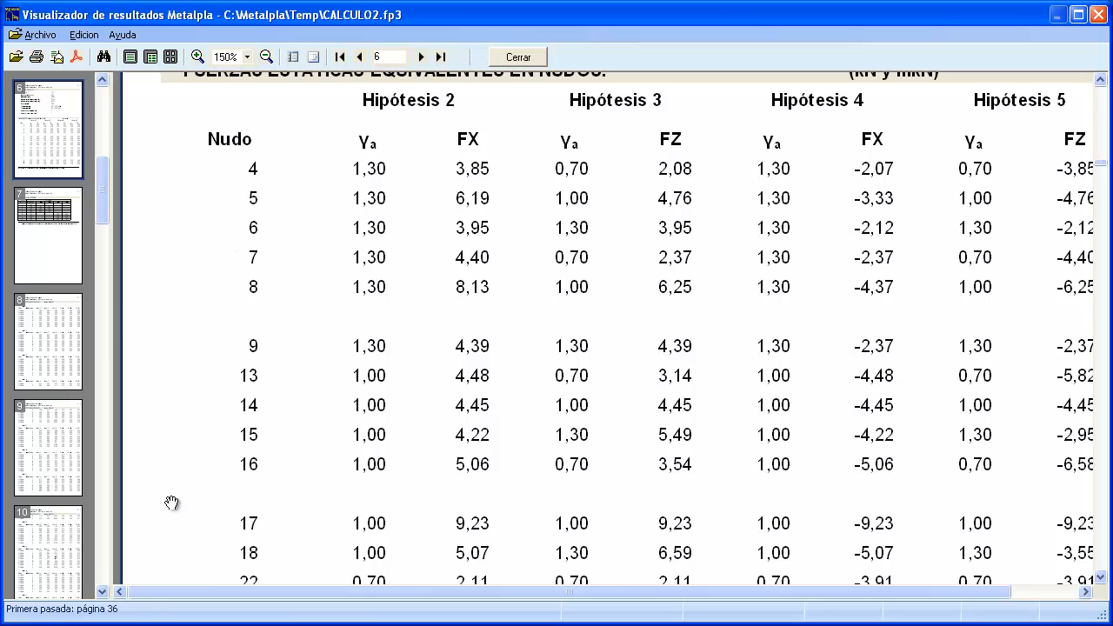
left_click_drag(159, 595, 365, 595)
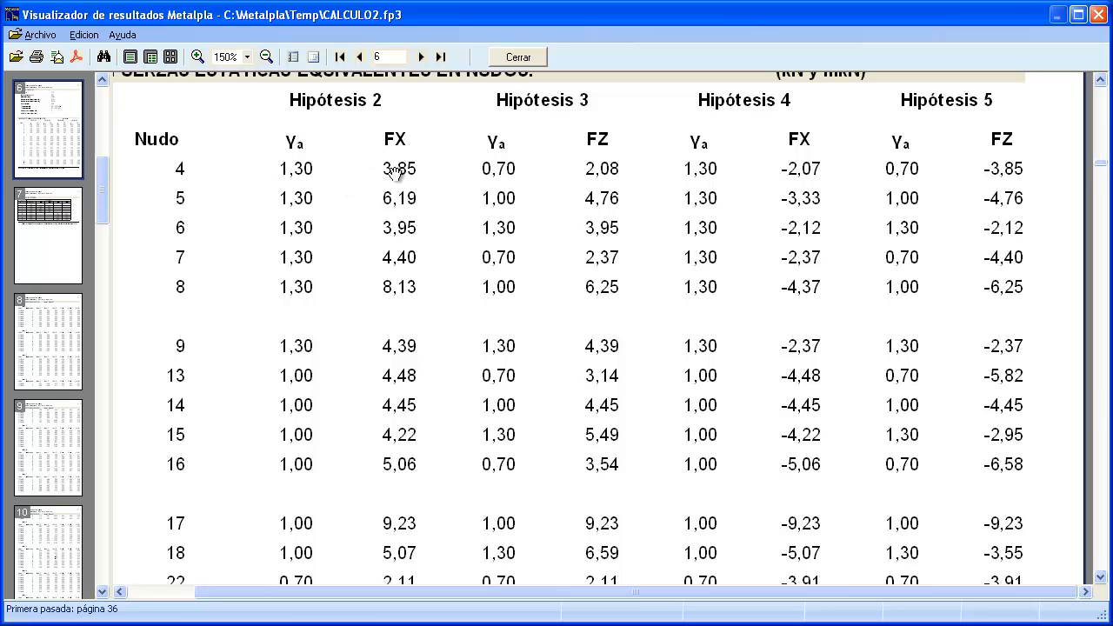
scroll(358, 240, "up", 2)
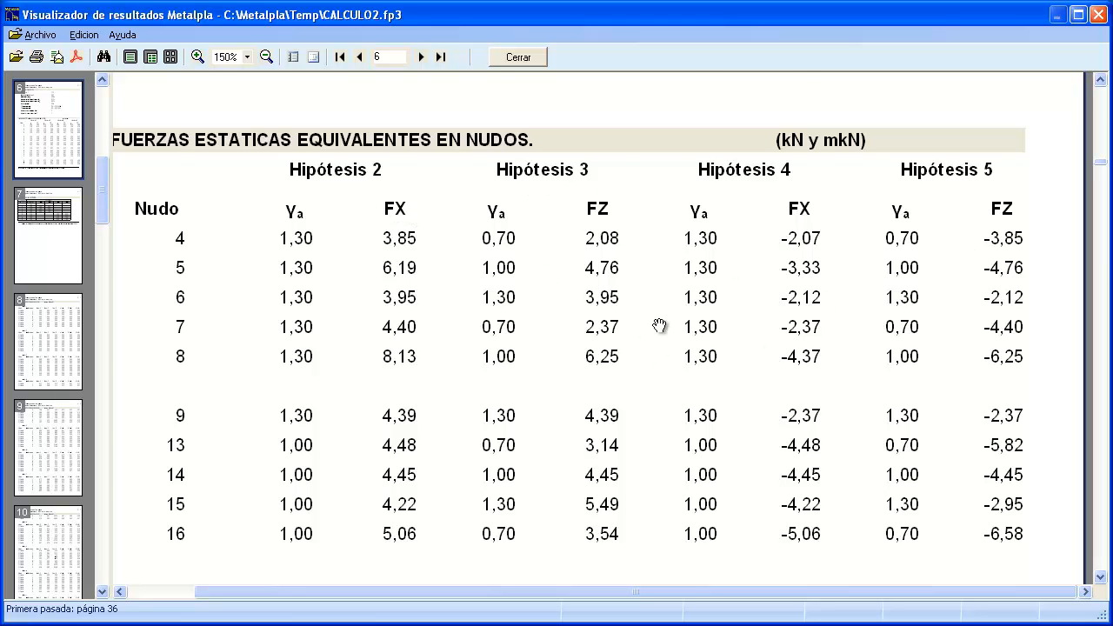
scroll(500, 371, "down", 4)
scroll(500, 372, "down", 15)
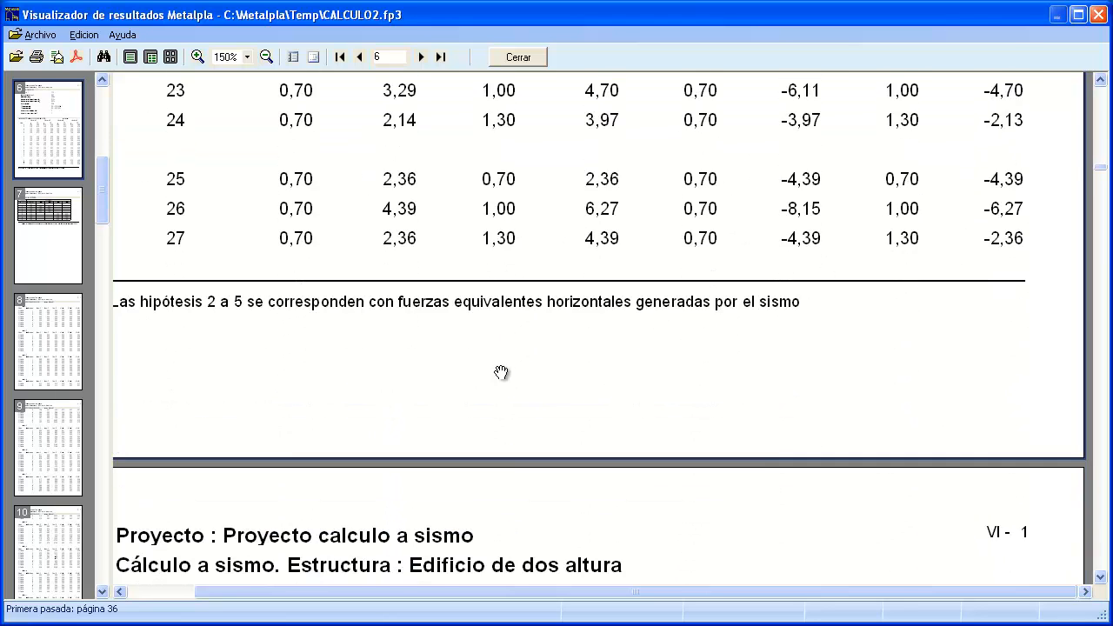
- Examine the hypothesis combination table with its permanent-load and X and Z oscillation coefficients
scroll(500, 371, "down", 8)
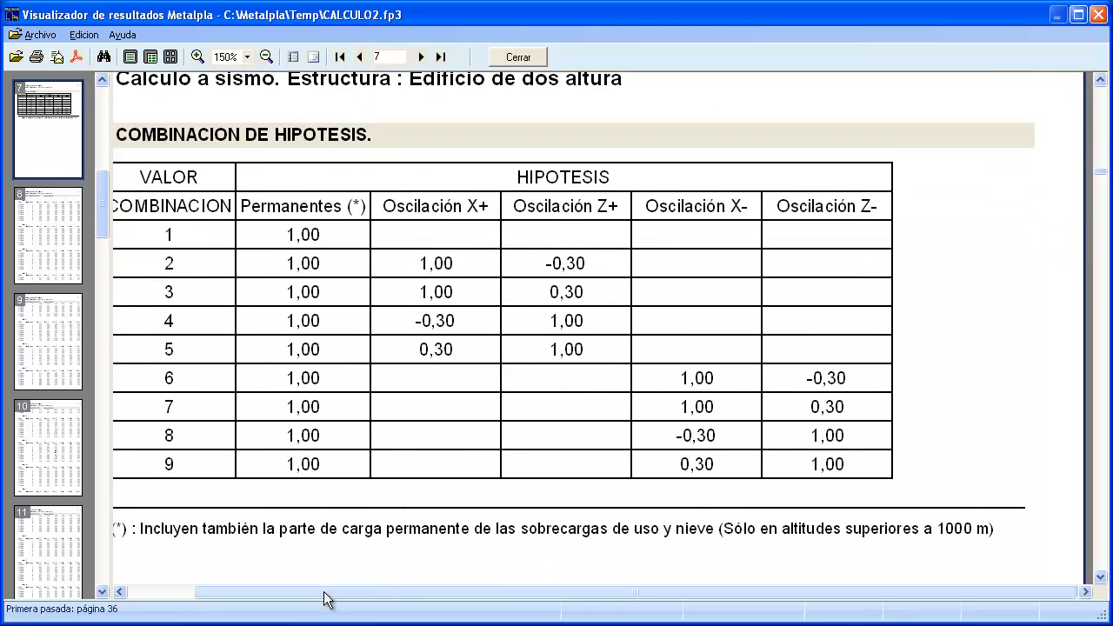
left_click_drag(326, 594, 235, 596)
scroll(318, 549, "up", 3)
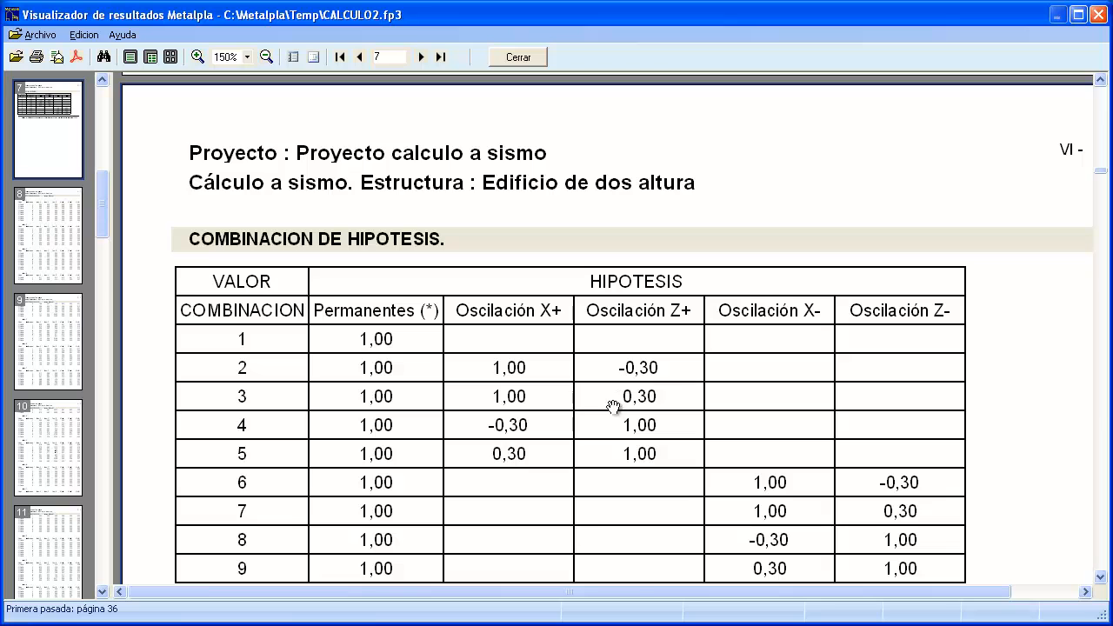
scroll(583, 552, "down", 3)
- Go to page 8 of the report and read the node displacements for each combination
scroll(580, 555, "down", 10)
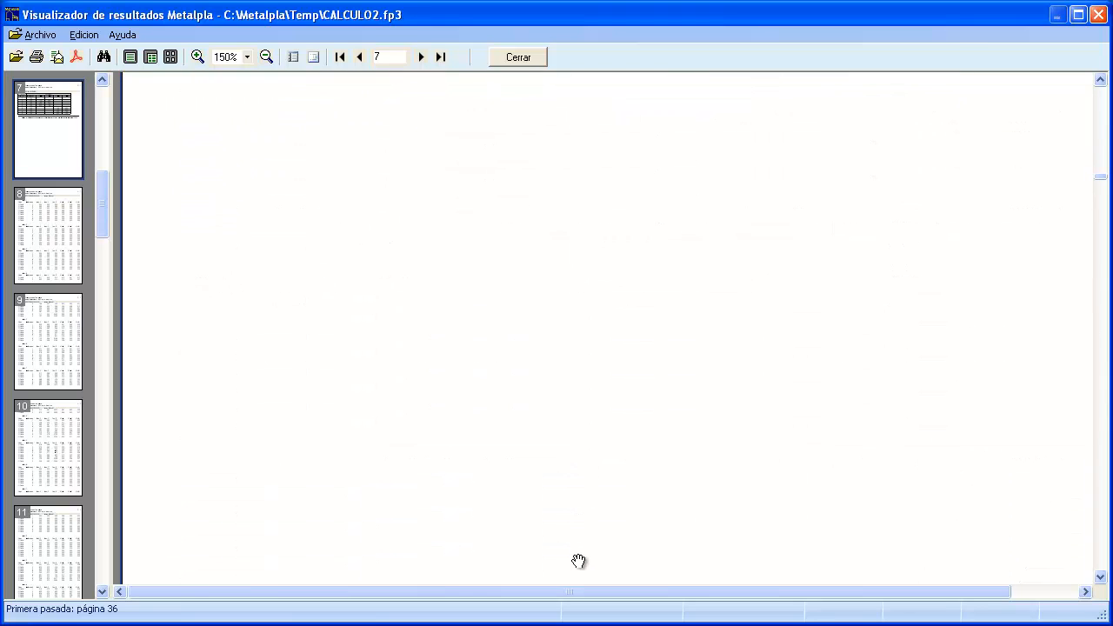
left_click(52, 243)
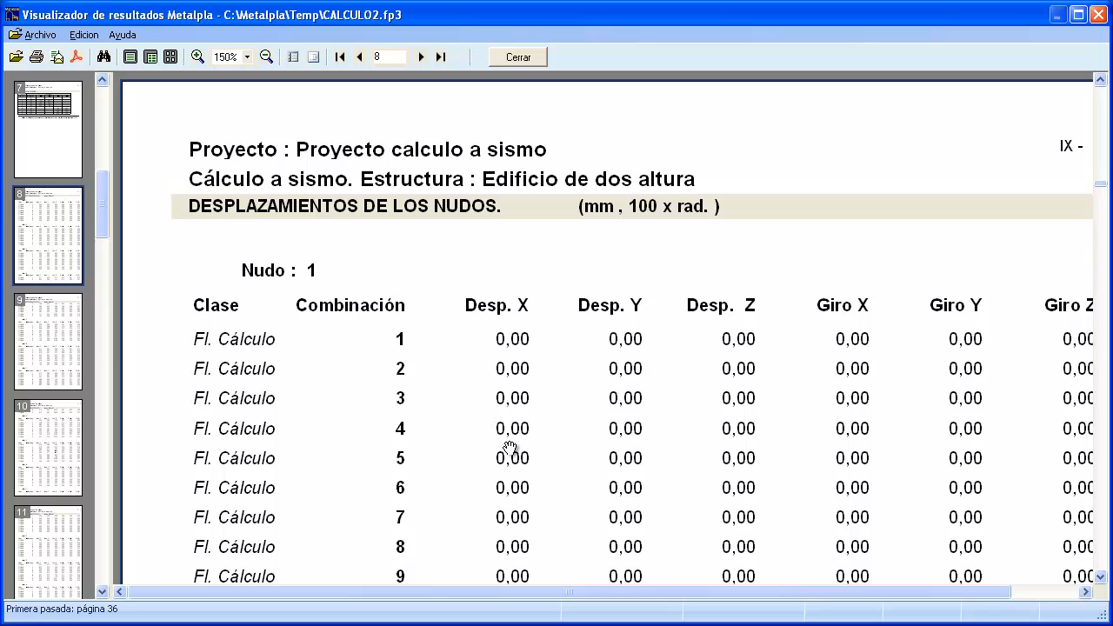
scroll(509, 448, "down", 4)
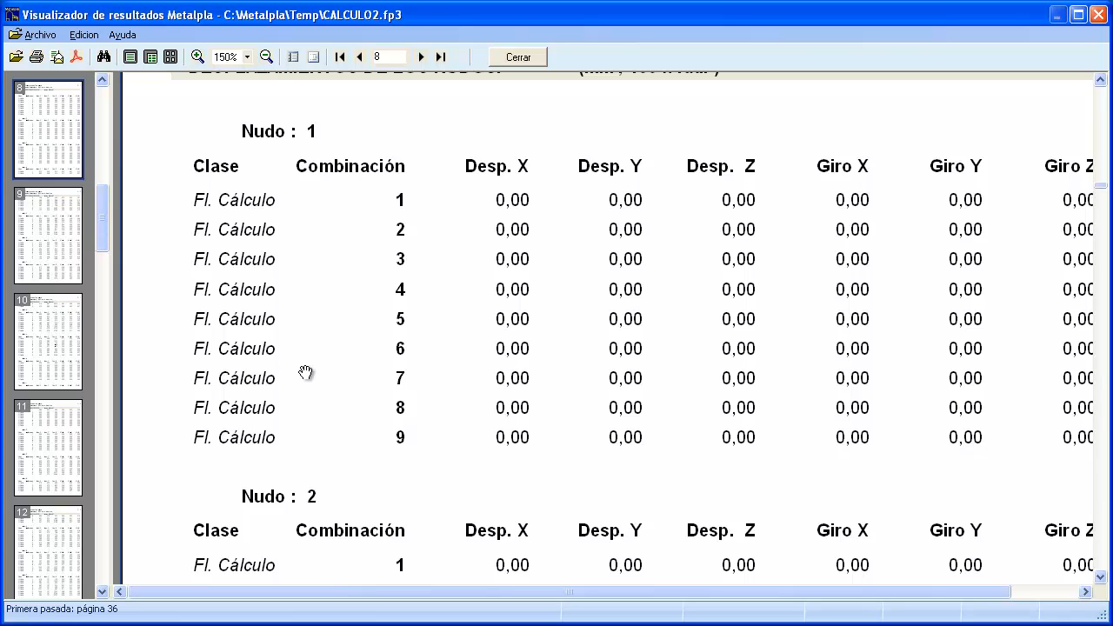
- Go to page 18 of the report and read the bar checks for bars 1 to 3
scroll(97, 244, "down", 3)
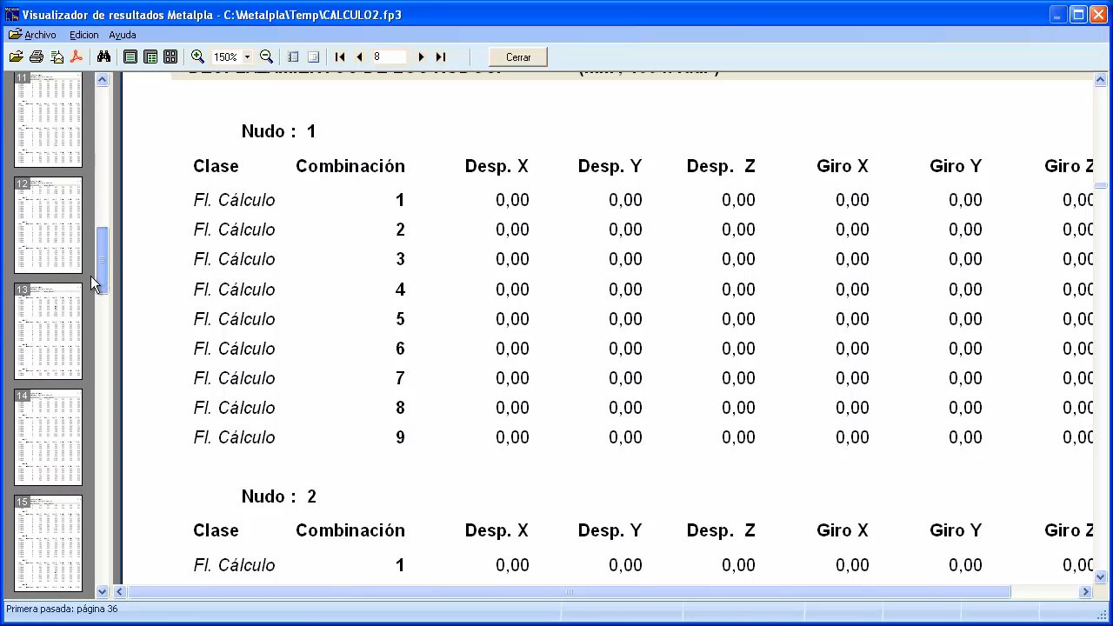
left_click_drag(90, 276, 90, 329)
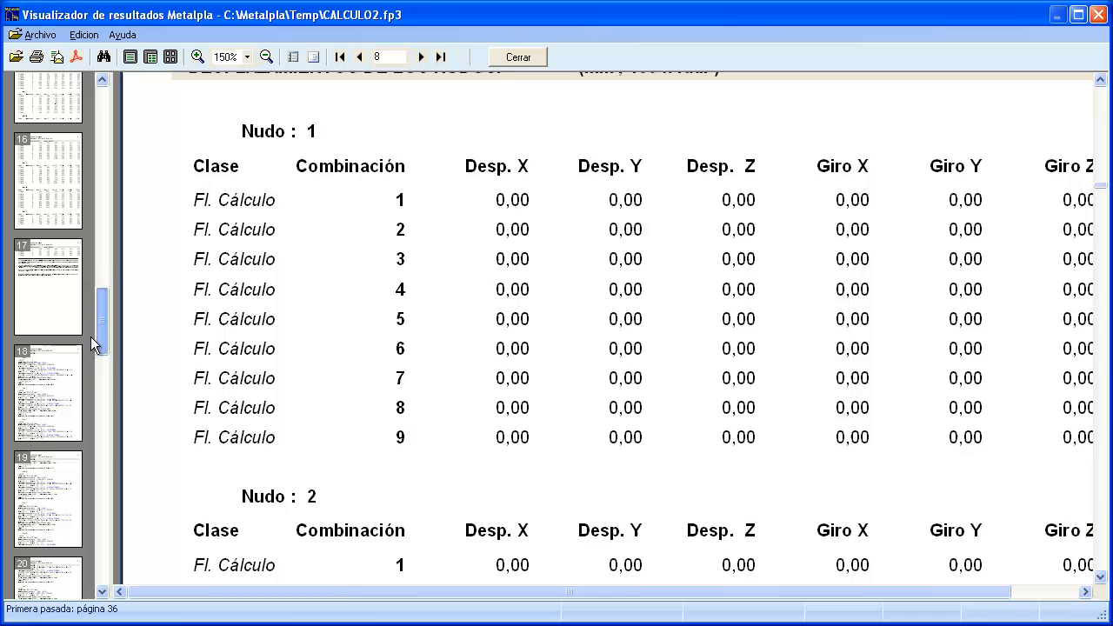
left_click(52, 375)
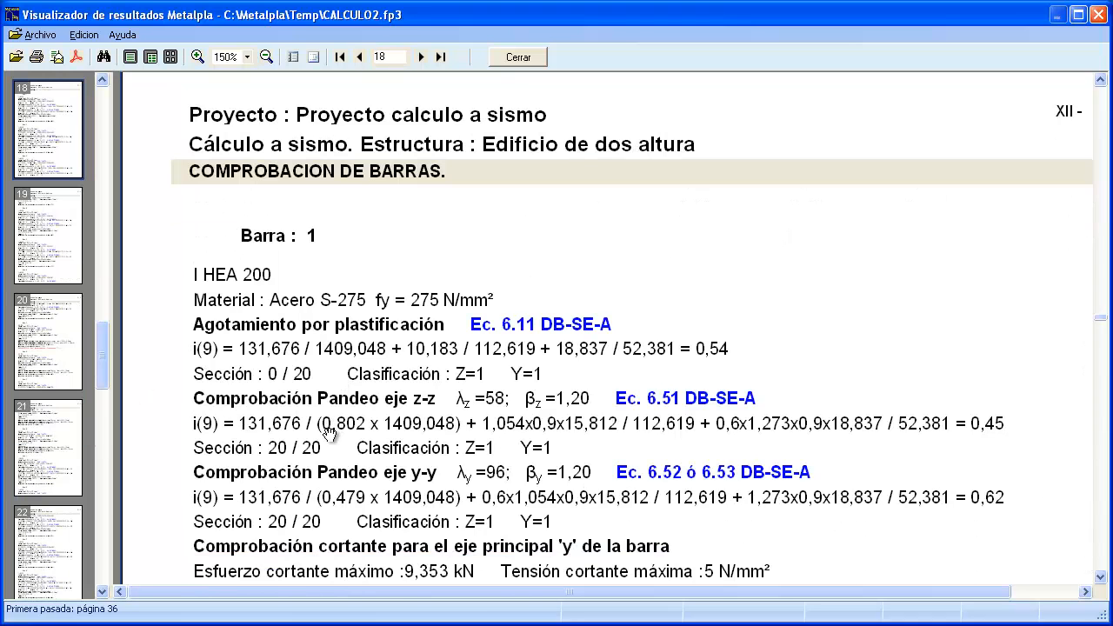
scroll(328, 434, "down", 3)
scroll(329, 435, "down", 3)
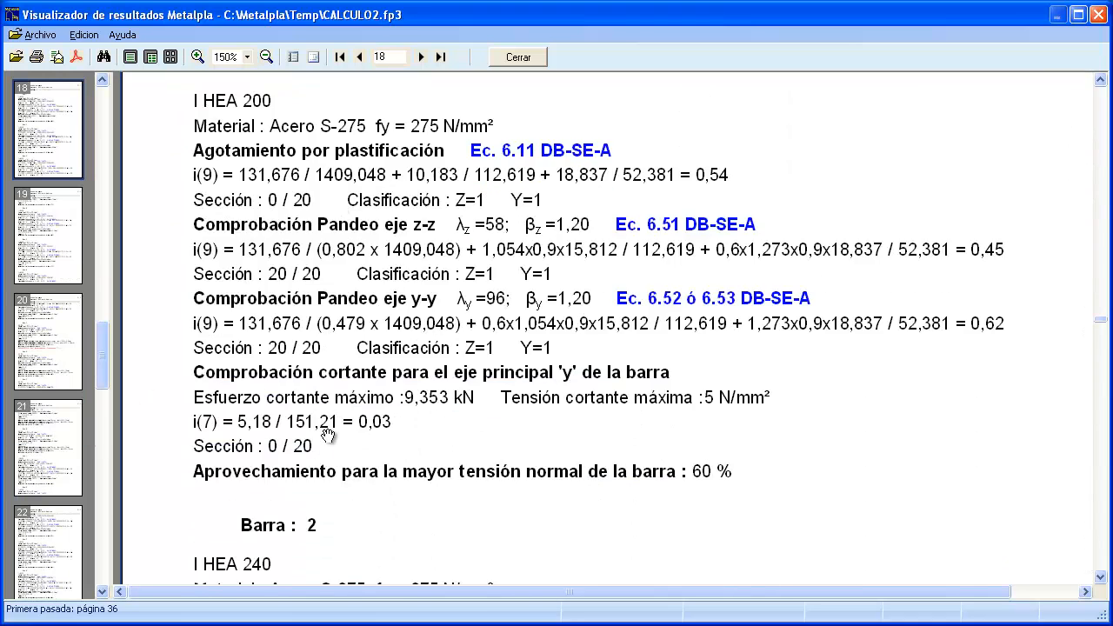
scroll(326, 435, "down", 6)
scroll(324, 434, "down", 15)
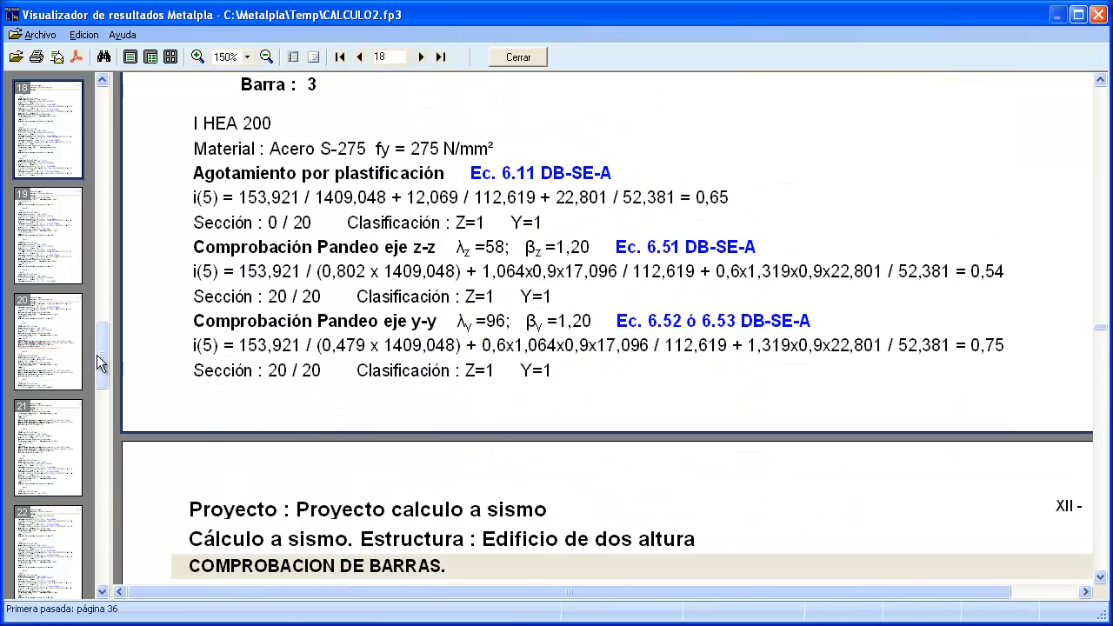
- Go to page 20 of the report and examine the strength and deflection checks of bar 7
left_click(59, 353)
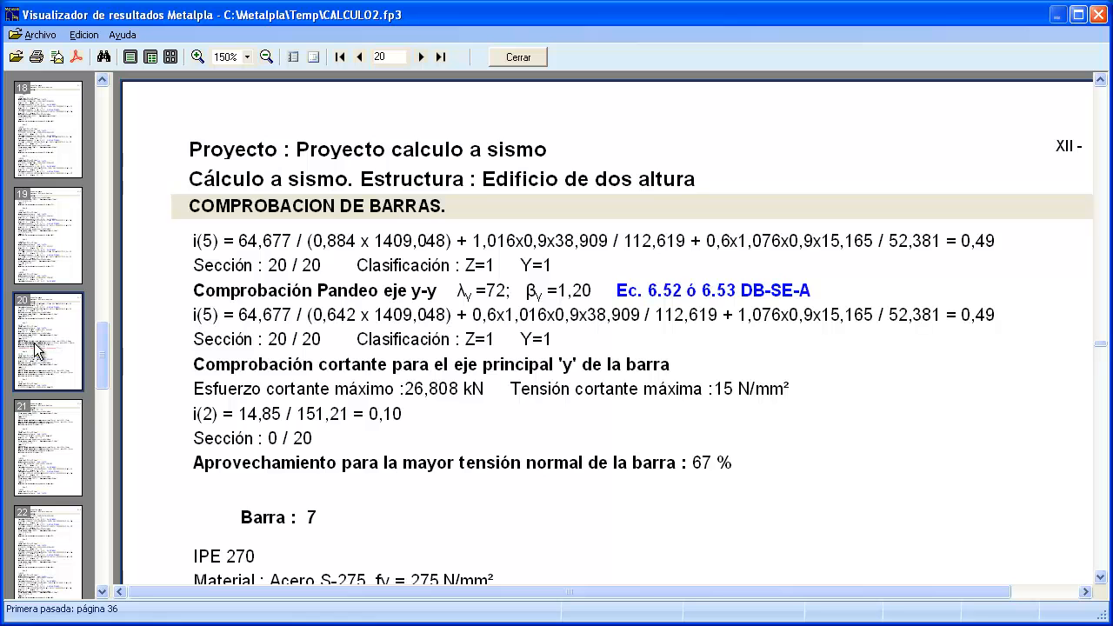
scroll(266, 460, "down", 9)
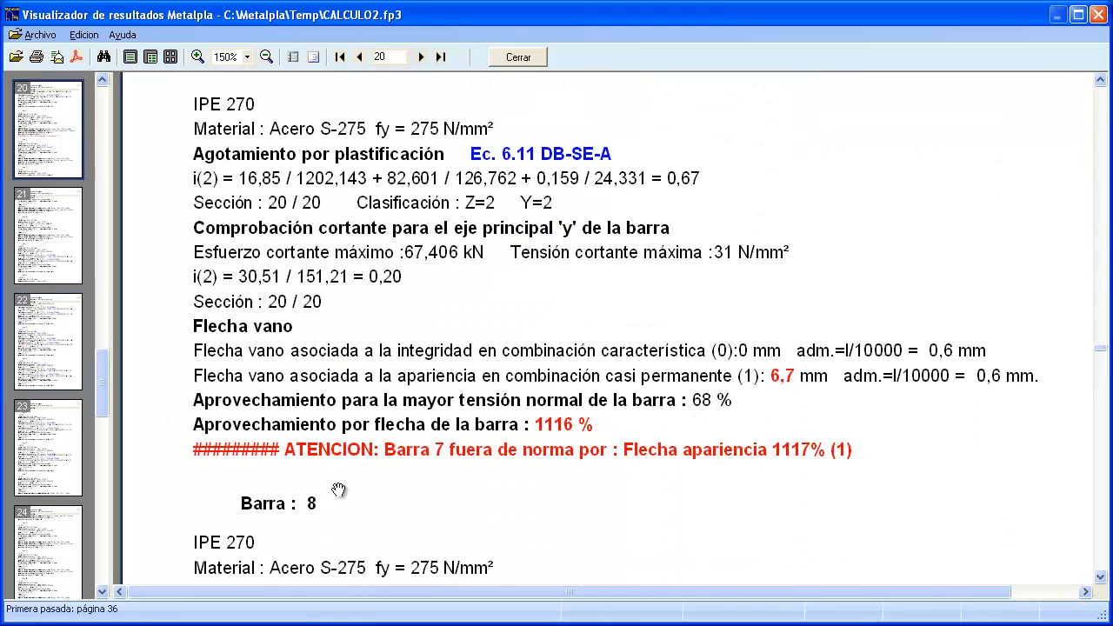
scroll(352, 497, "down", 3)
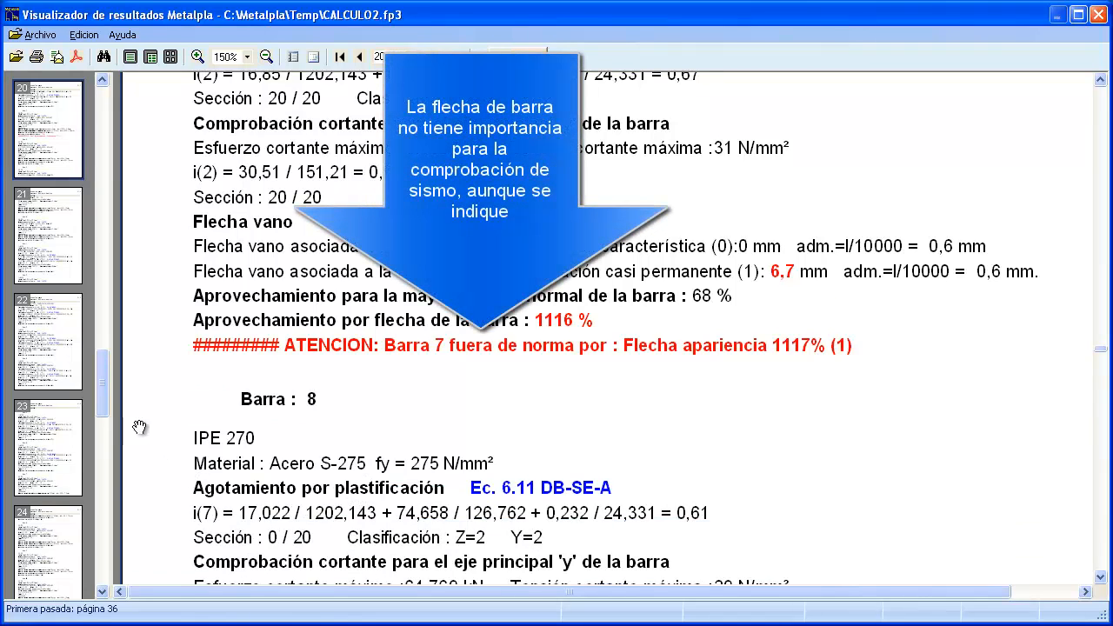
- Skim the remaining report page thumbnails and close the results viewer
left_click_drag(100, 398, 103, 416)
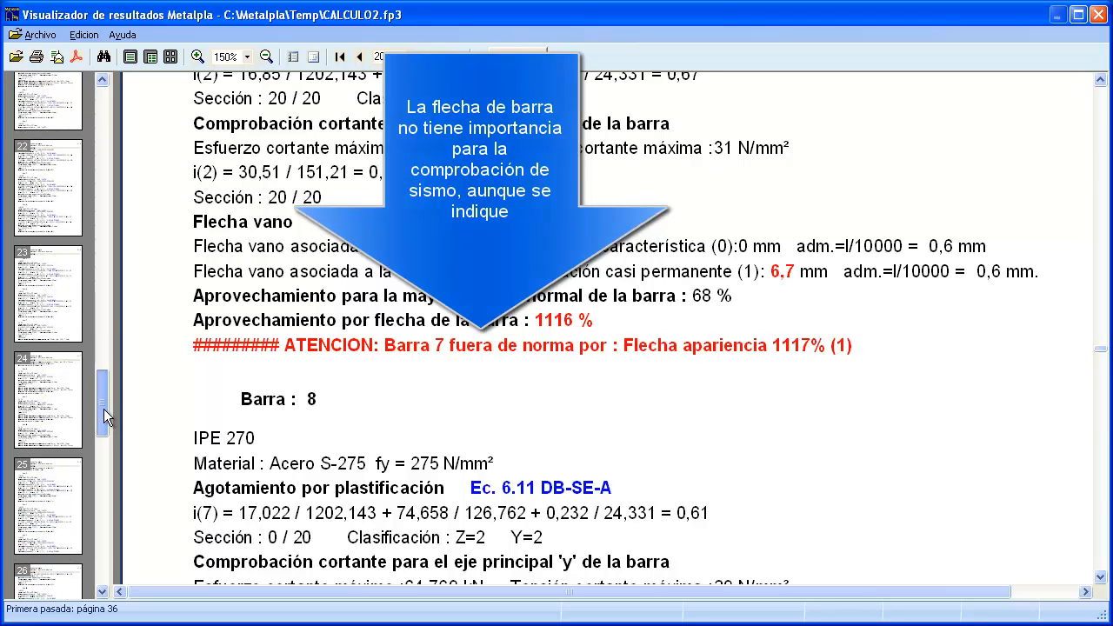
left_click_drag(103, 408, 103, 540)
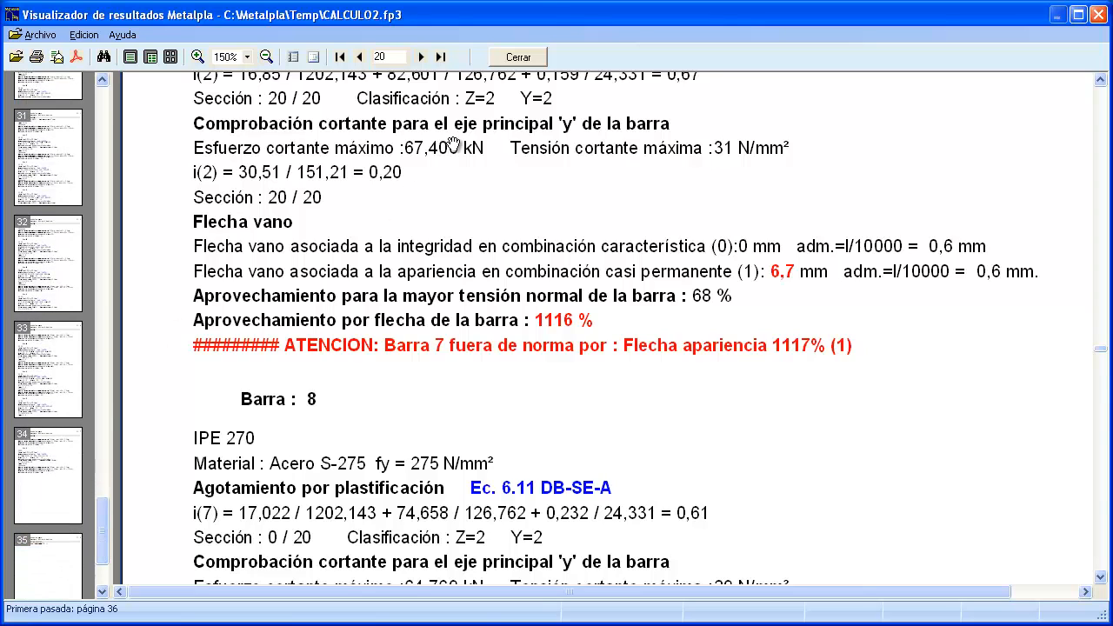
left_click(518, 56)
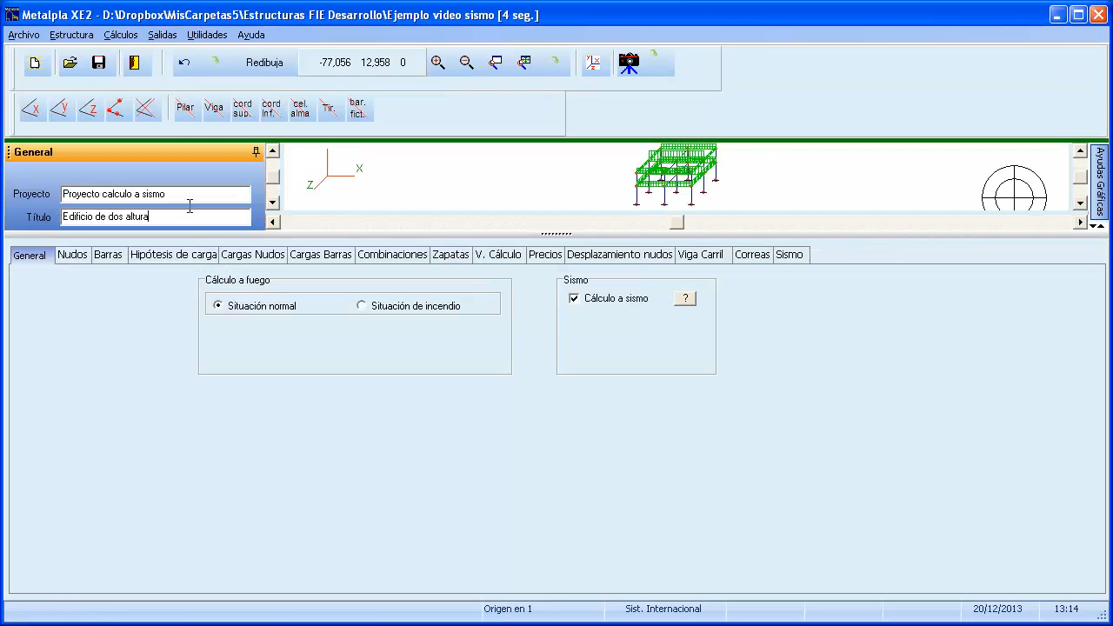
- Enlarge the structure drawing area and open the graphical viewer for deformations, forces, stresses, buckling and dynamic results
left_click_drag(218, 235, 214, 432)
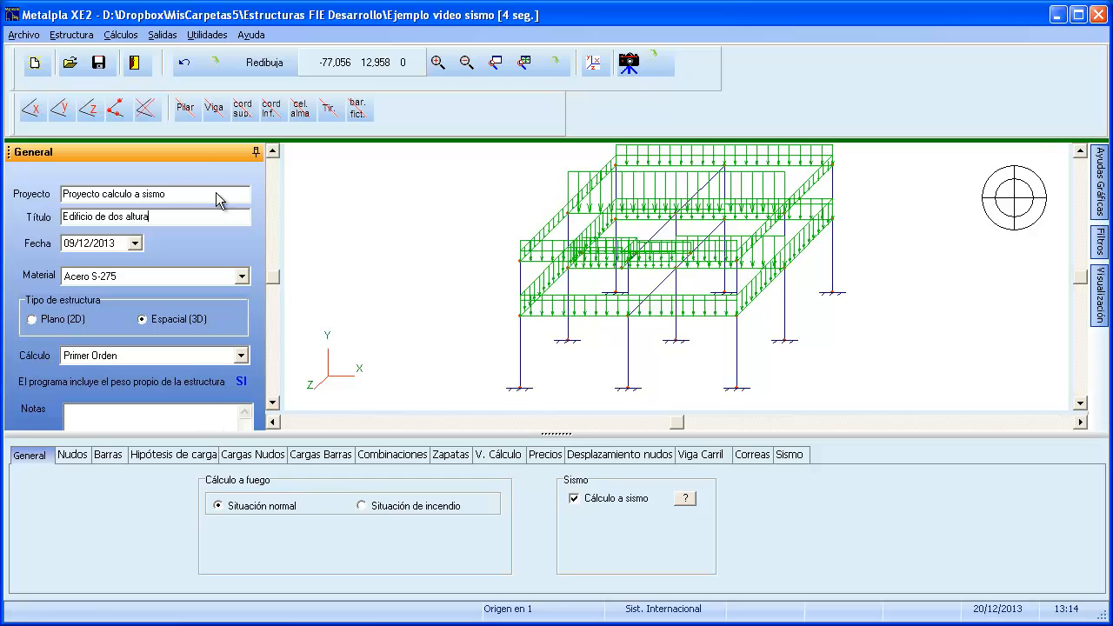
left_click(163, 34)
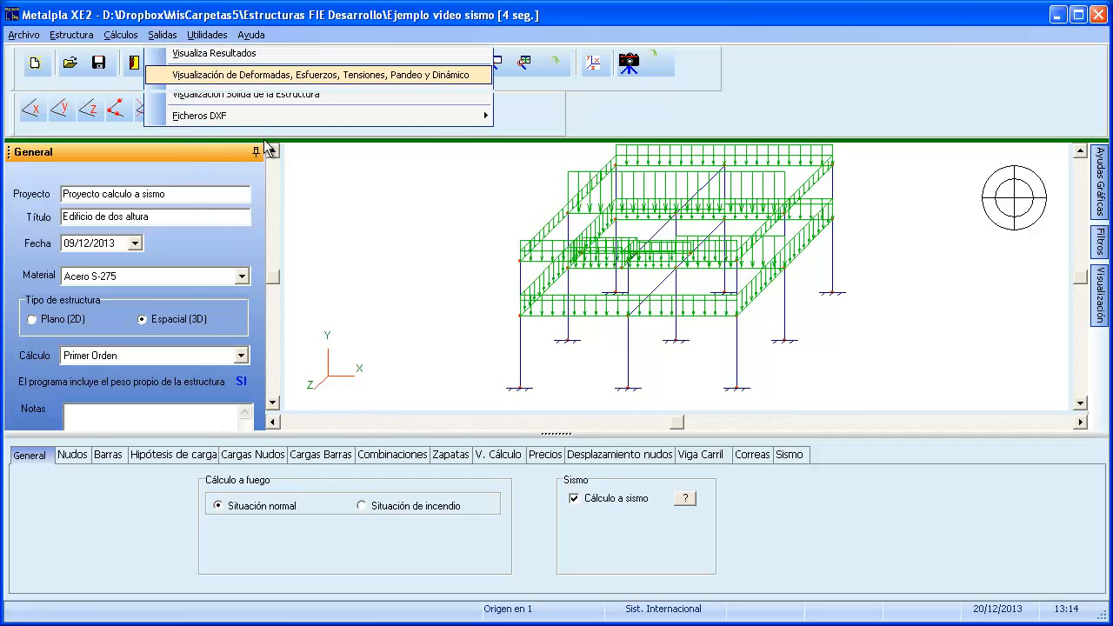
key("Return")
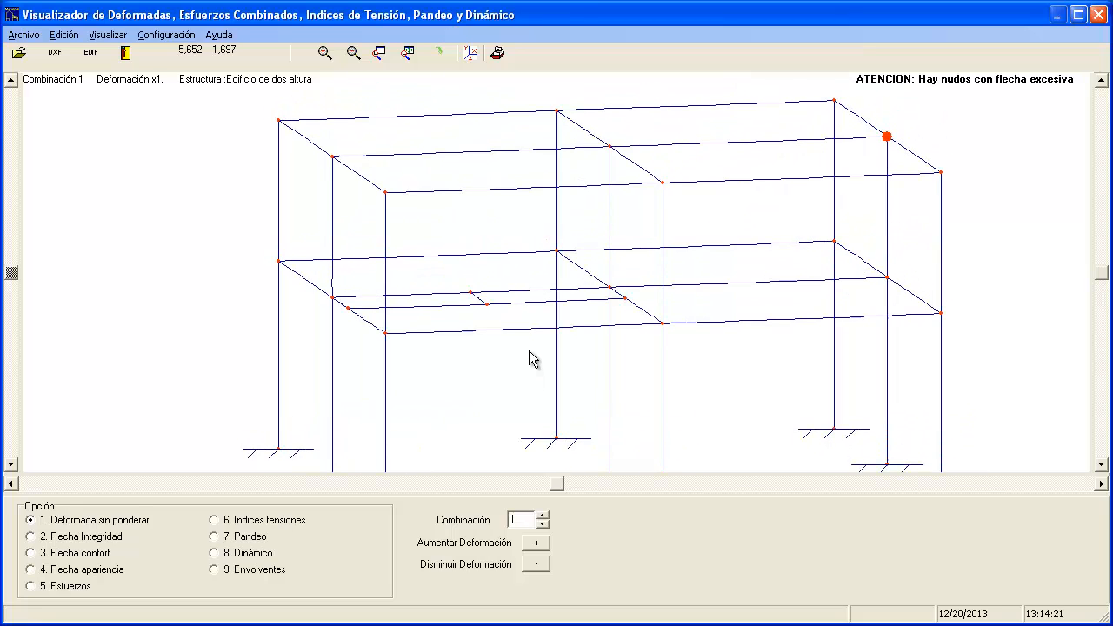
- Display the stress indices of the whole structure and inspect the values on the lower-storey columns, including bar 11
left_click(229, 522)
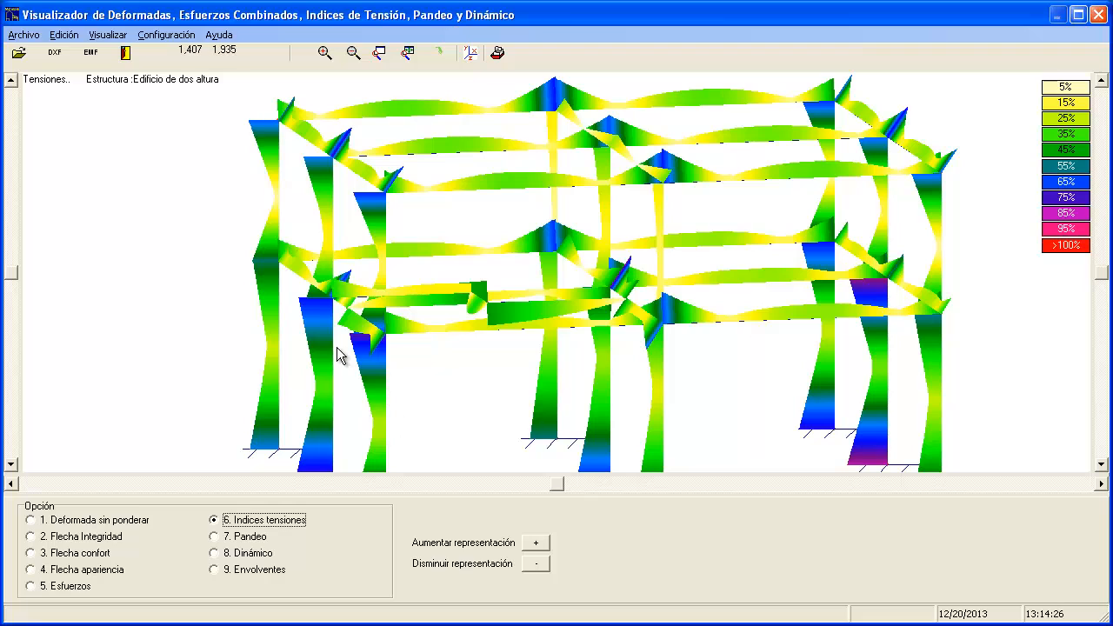
left_click(338, 318)
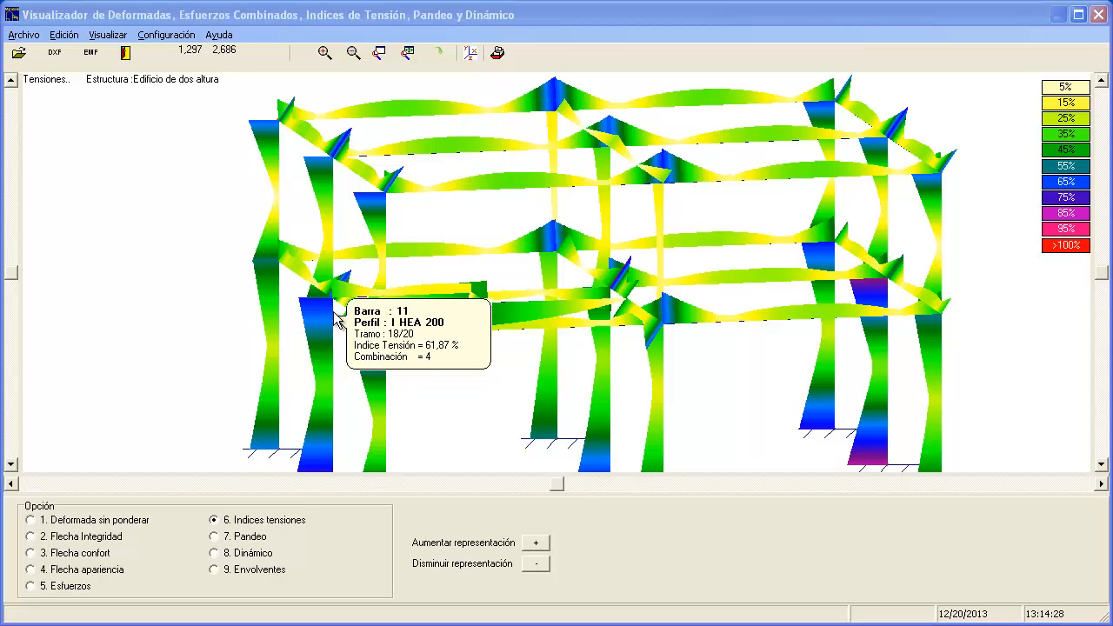
left_click(836, 287)
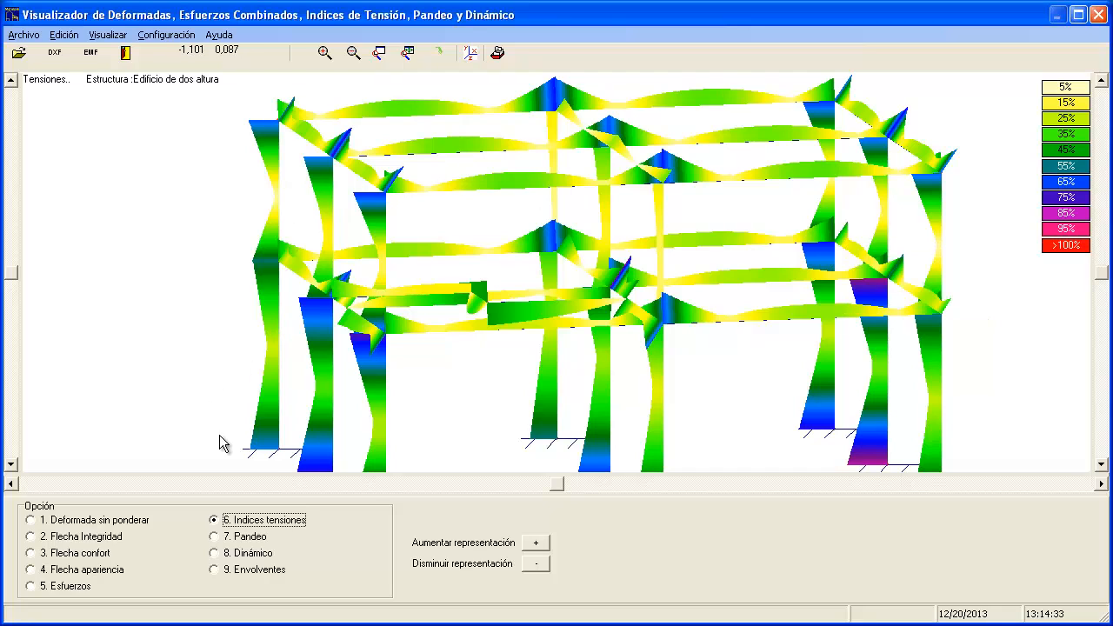
- Display the unweighted deformed shape for combination 1, magnify the deformation to x32, and close the viewer
left_click(31, 521)
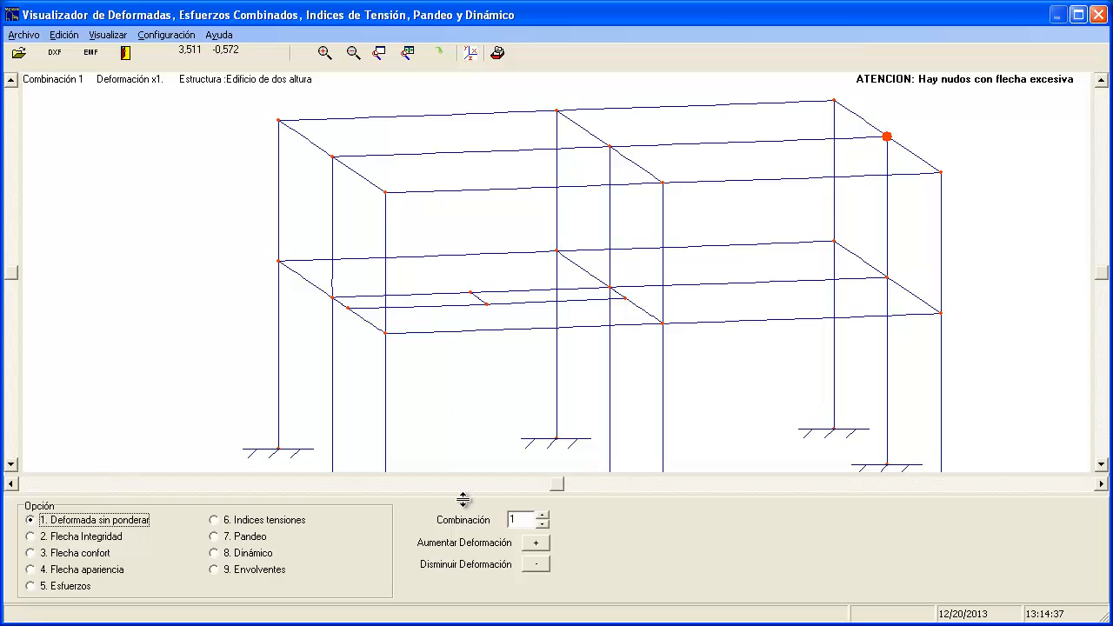
left_click(537, 545)
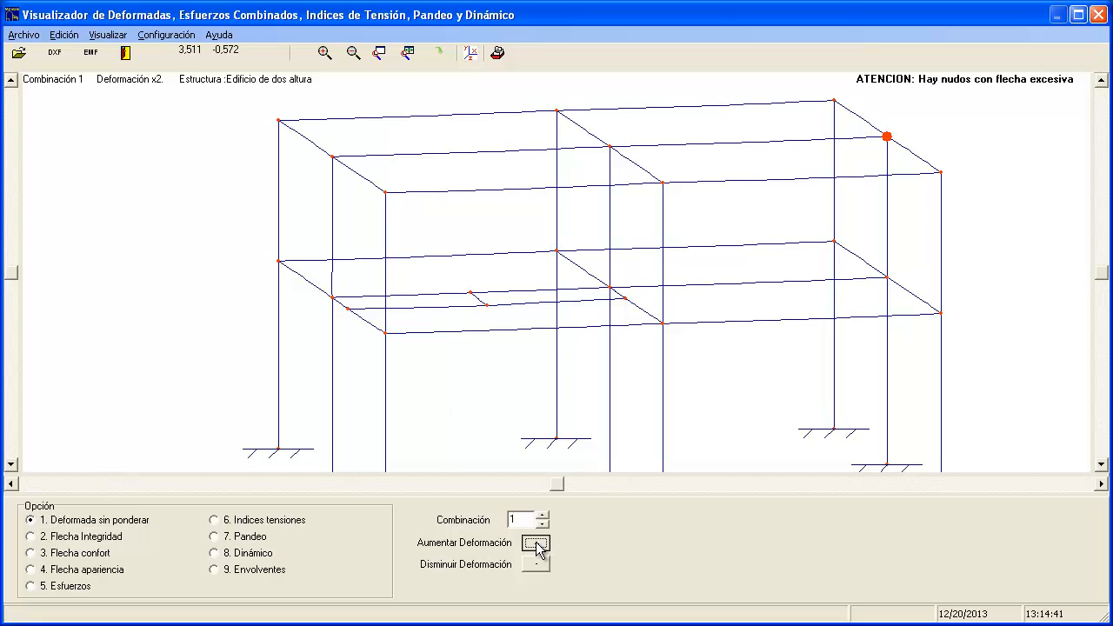
left_click(537, 546)
left_click(536, 545)
left_click(536, 545)
left_click(536, 546)
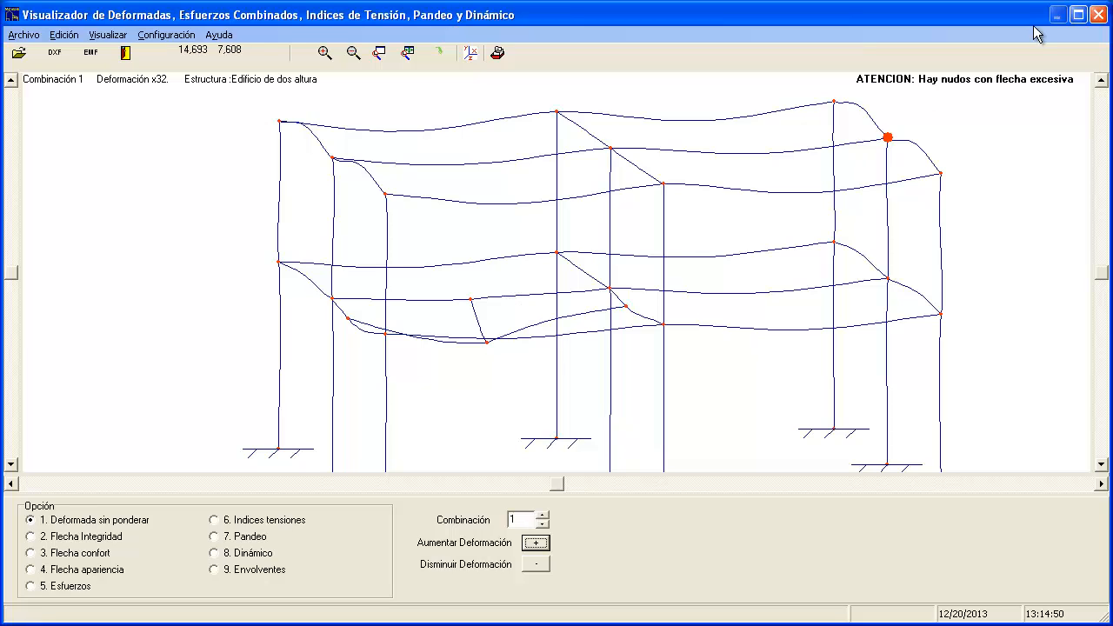
left_click(1098, 14)
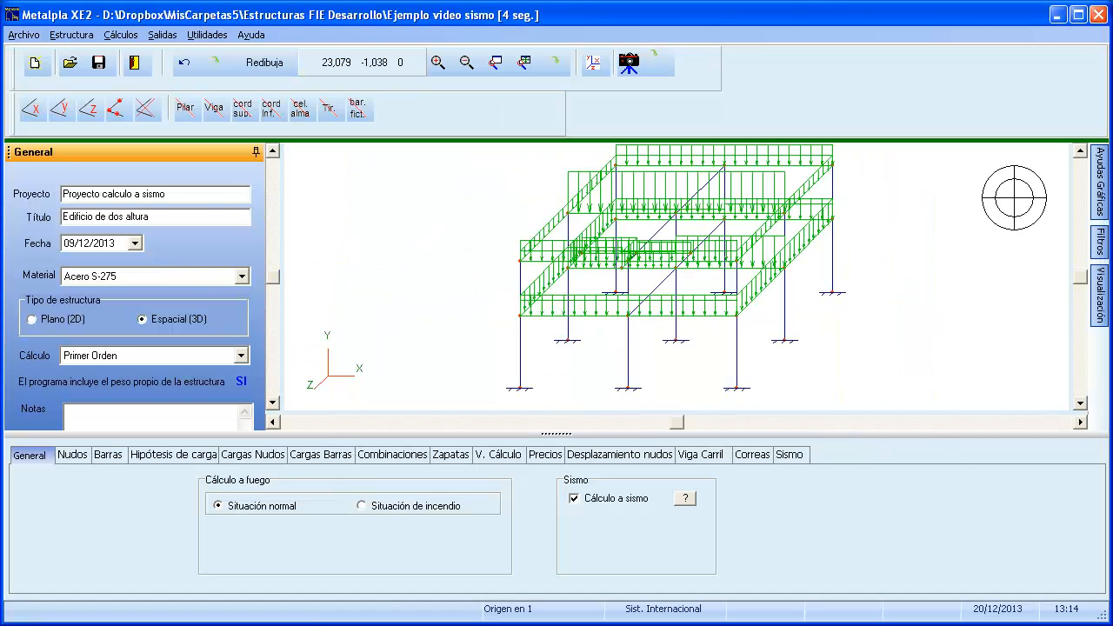